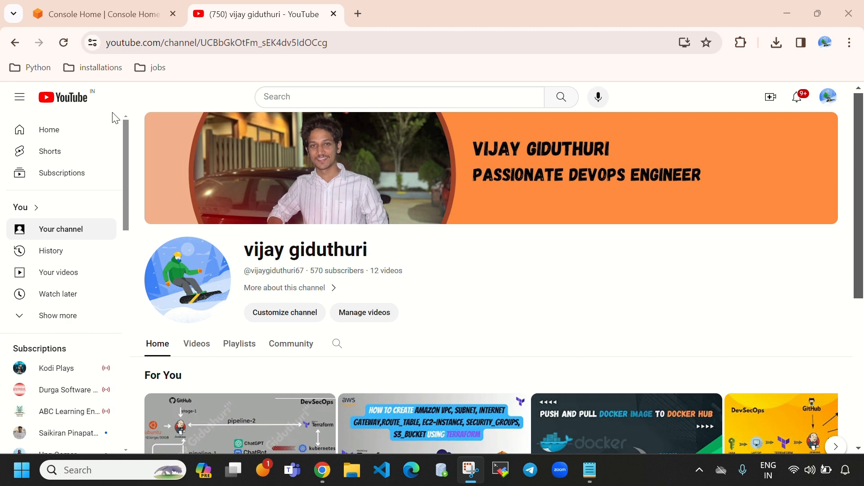
Switch to the AWS console, open the EC2 instances list and start launching a new instance.
{"action": "left_click", "coordinate": [110, 14]}
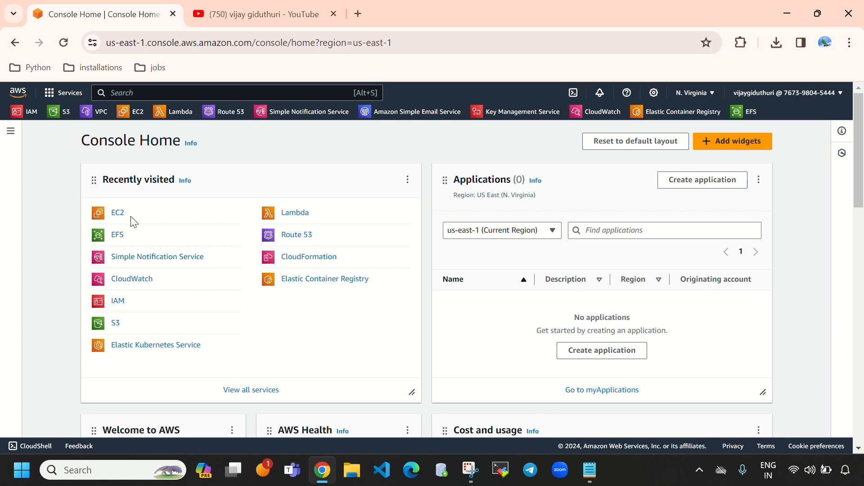
{"action": "left_click", "coordinate": [118, 215]}
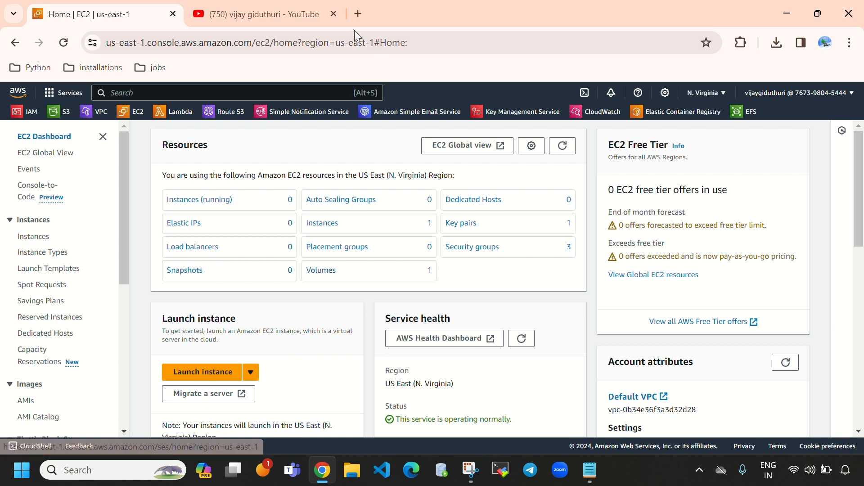
{"action": "left_click", "coordinate": [333, 230]}
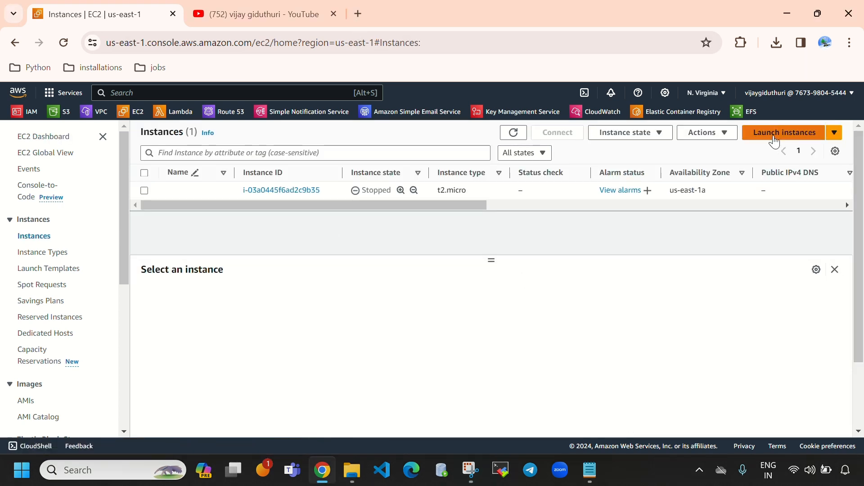
{"action": "left_click", "coordinate": [788, 139]}
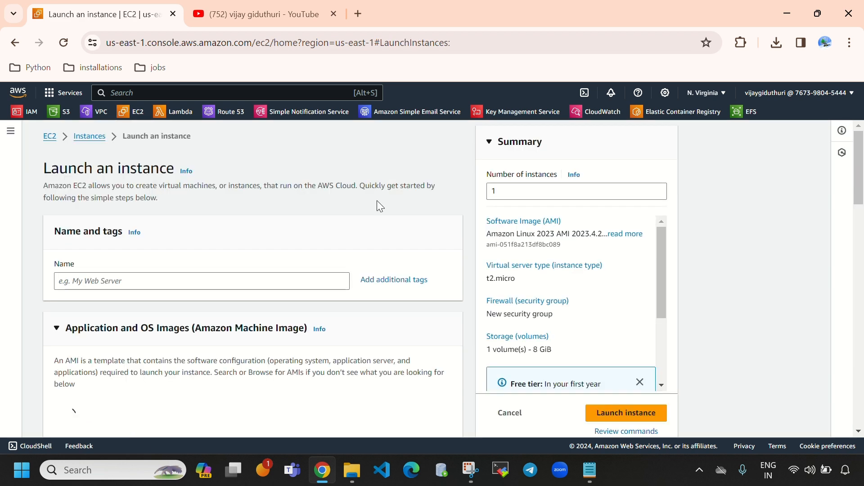
Name the new instance demo-instance.
{"action": "scroll", "coordinate": [205, 210], "scroll_direction": "down", "scroll_amount": 1}
{"action": "left_click", "coordinate": [202, 208]}
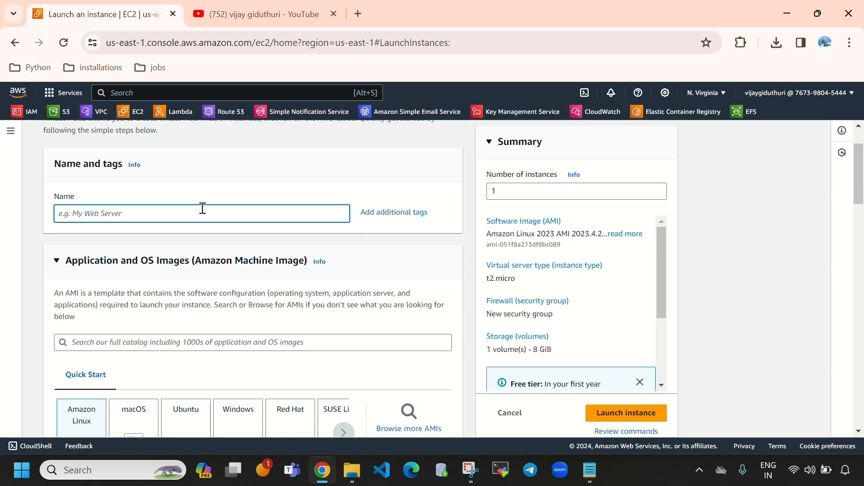
{"action": "type", "text": "demo-instance"}
Look through the quick-start operating systems offered for the Amazon Machine Image, from Amazon Linux to Debian.
{"action": "scroll", "coordinate": [202, 208], "scroll_direction": "down", "scroll_amount": 1}
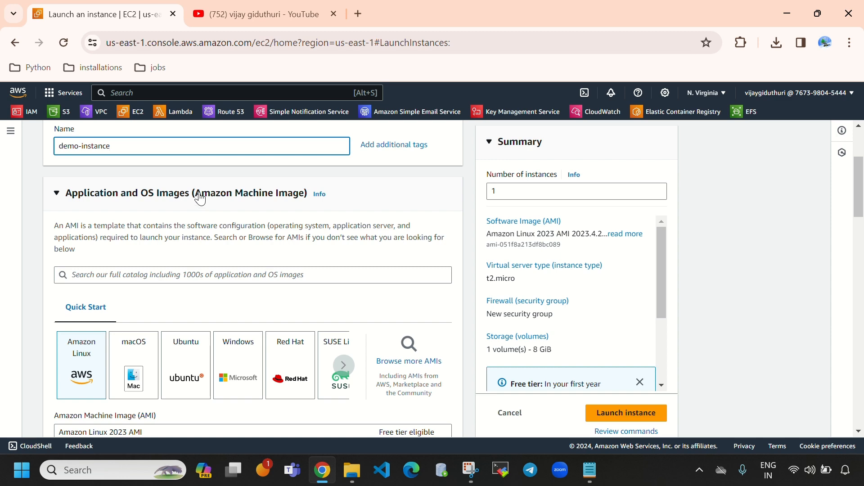
{"action": "left_click_drag", "start_coordinate": [201, 200], "coordinate": [303, 195]}
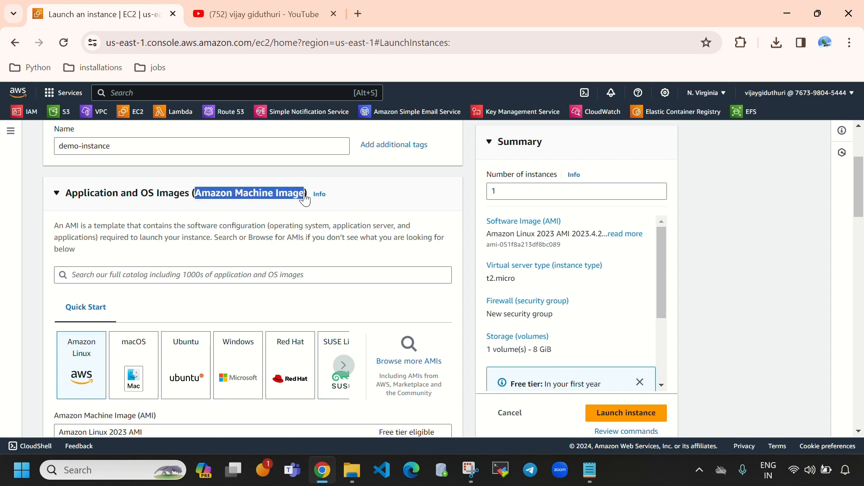
{"action": "left_click", "coordinate": [125, 196]}
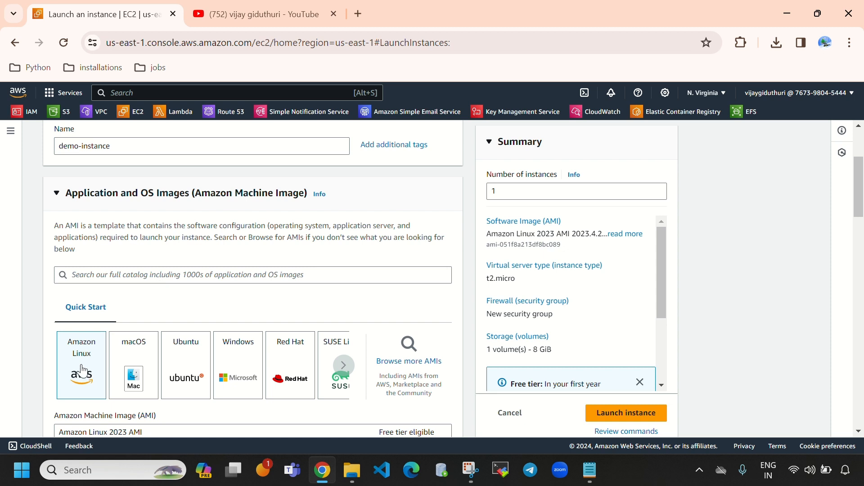
{"action": "double_click", "coordinate": [343, 369]}
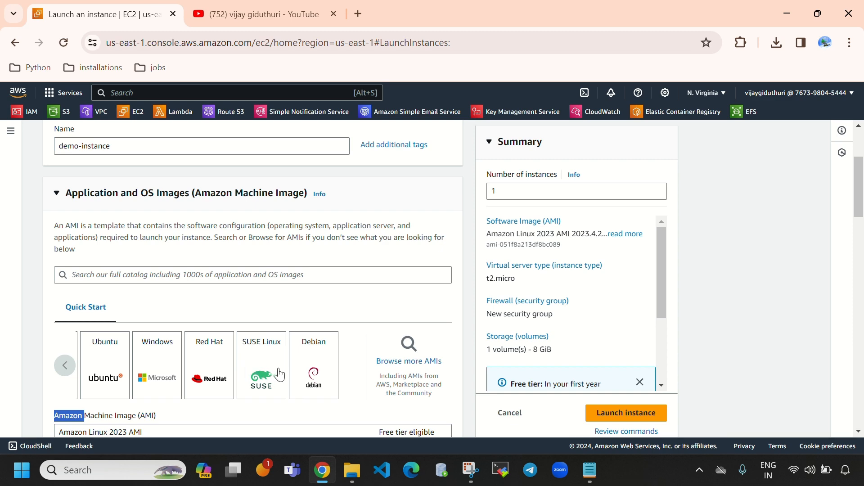
{"action": "left_click", "coordinate": [67, 371]}
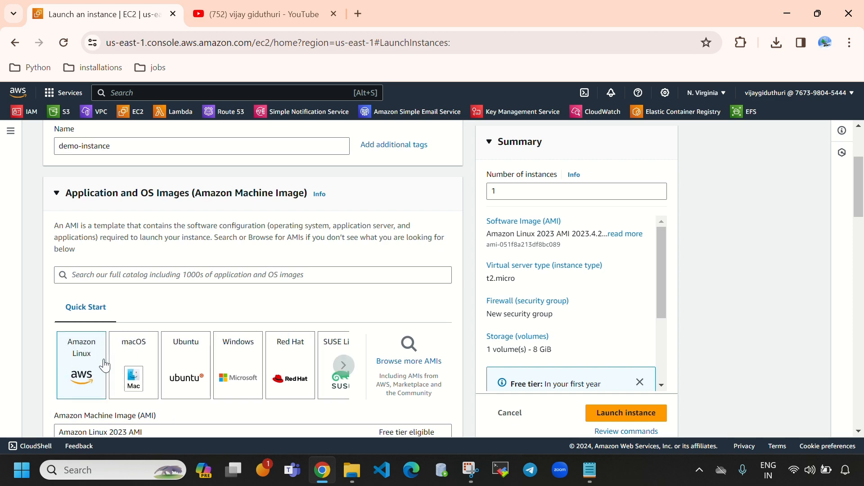
Examine the available Amazon Linux machine images and the architecture options, leaving both choices as they are.
{"action": "scroll", "coordinate": [223, 333], "scroll_direction": "down", "scroll_amount": 3}
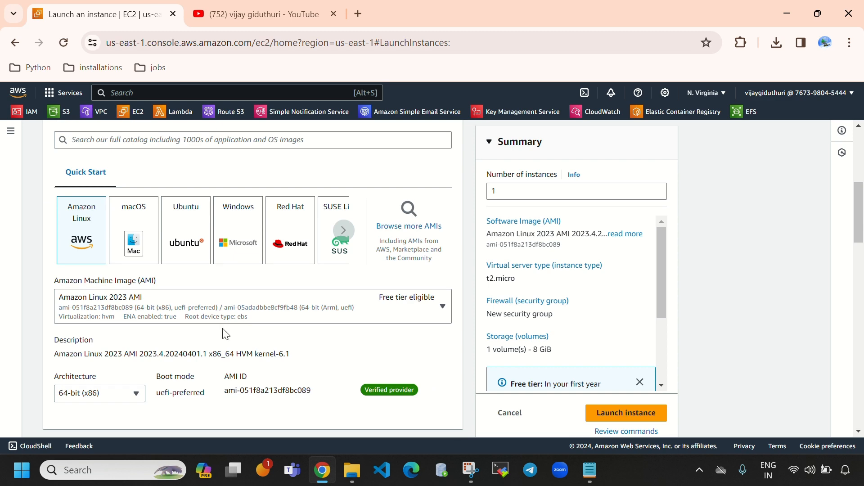
{"action": "left_click", "coordinate": [143, 308]}
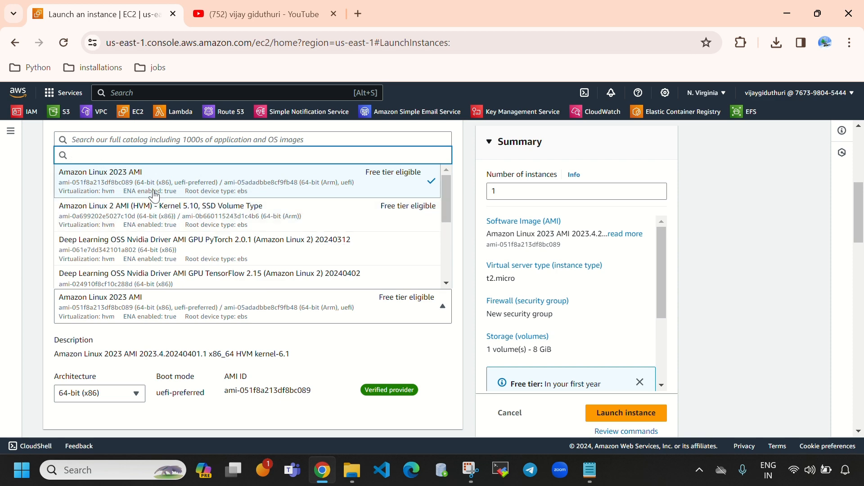
{"action": "left_click", "coordinate": [32, 213]}
{"action": "scroll", "coordinate": [205, 252], "scroll_direction": "down", "scroll_amount": 3}
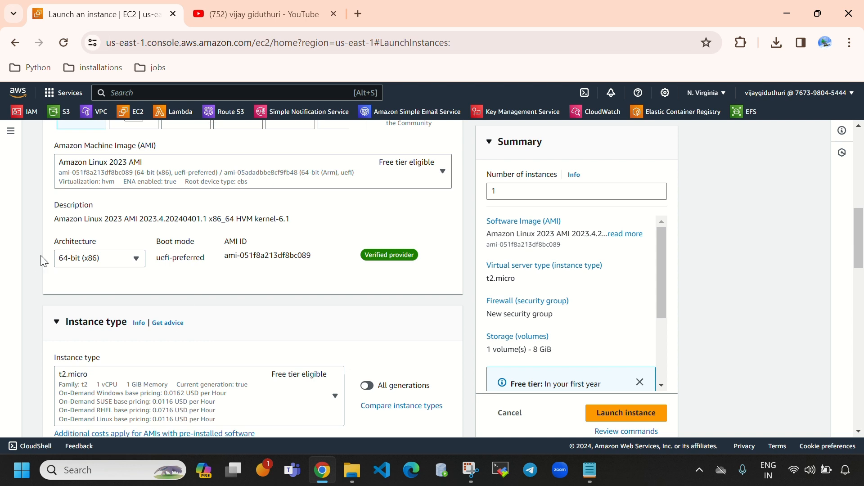
{"action": "left_click", "coordinate": [58, 258]}
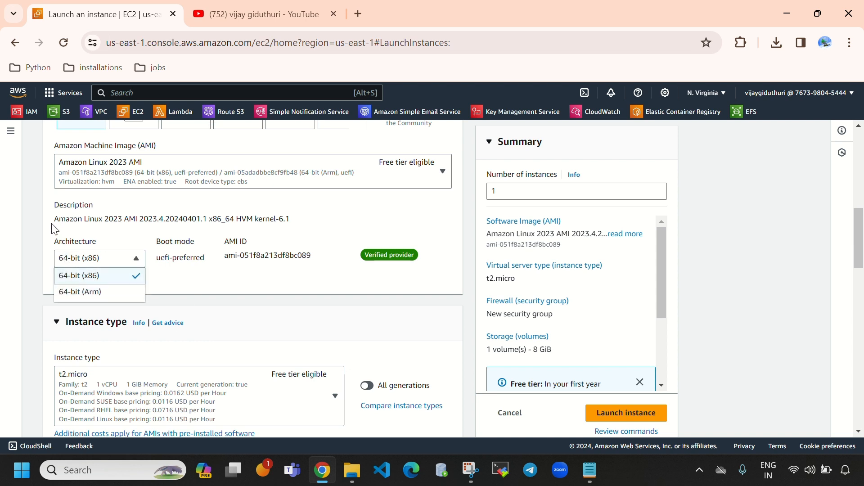
{"action": "left_click", "coordinate": [44, 239]}
Open the EC2 Instance Types page in a new browser tab and switch to it.
{"action": "scroll", "coordinate": [232, 306], "scroll_direction": "down", "scroll_amount": 2}
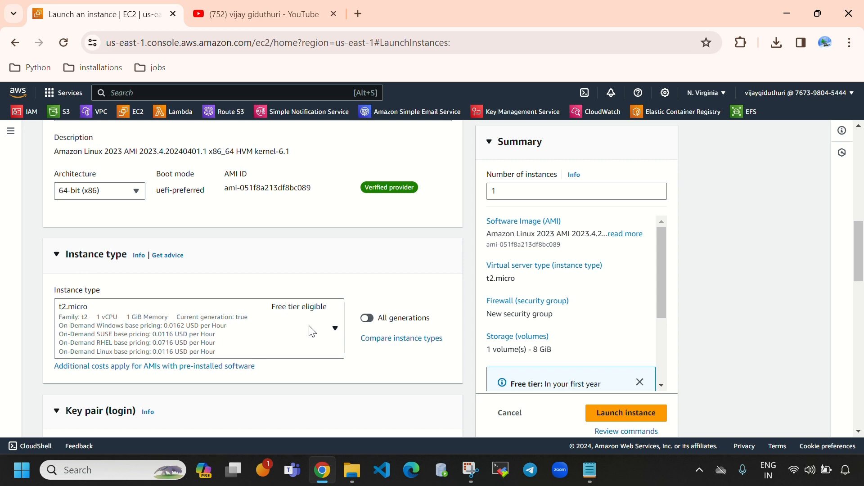
{"action": "left_click", "coordinate": [11, 261]}
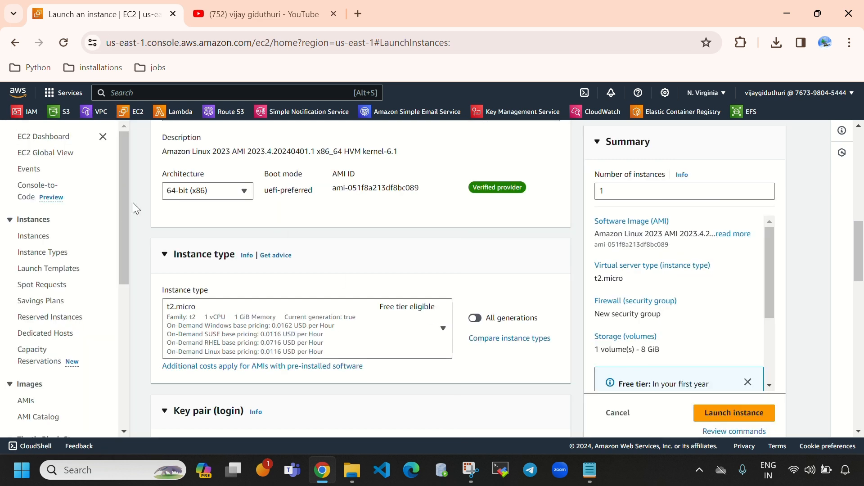
{"action": "right_click", "coordinate": [55, 258]}
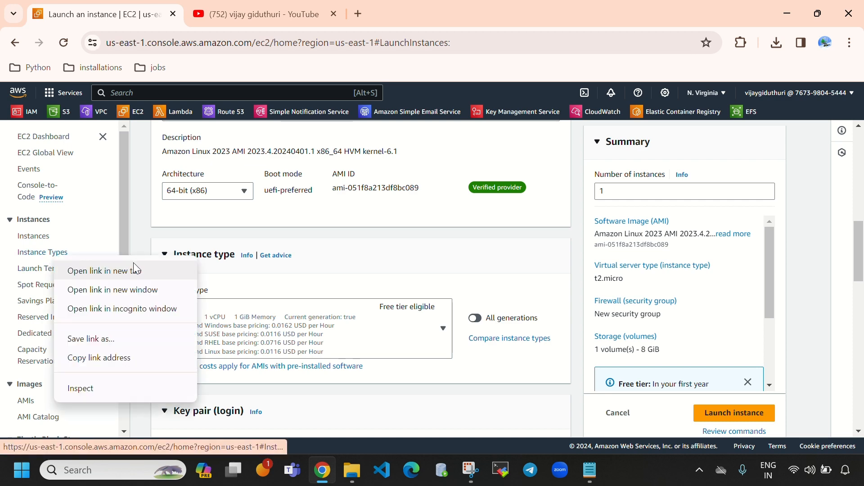
{"action": "left_click", "coordinate": [138, 273]}
{"action": "key", "text": "ctrl+Tab"}
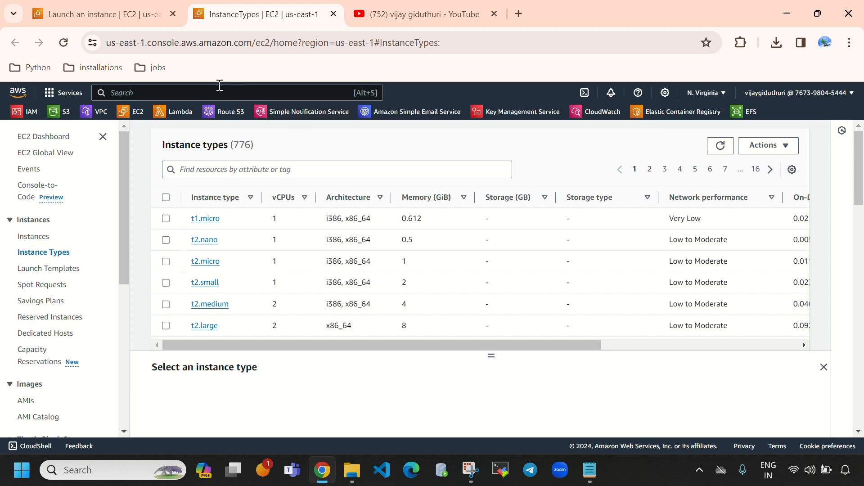
Examine the listed instance types with their vCPUs, architecture and memory, and return to the instance launch form.
{"action": "left_click", "coordinate": [108, 13]}
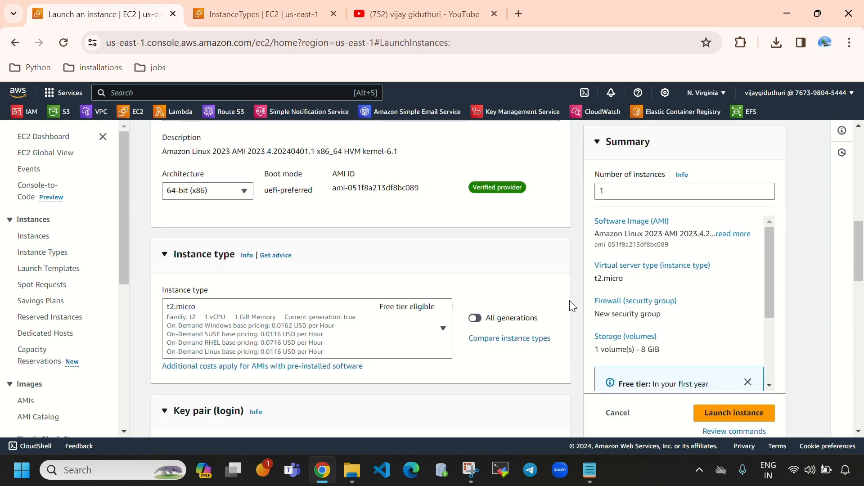
{"action": "left_click", "coordinate": [289, 24]}
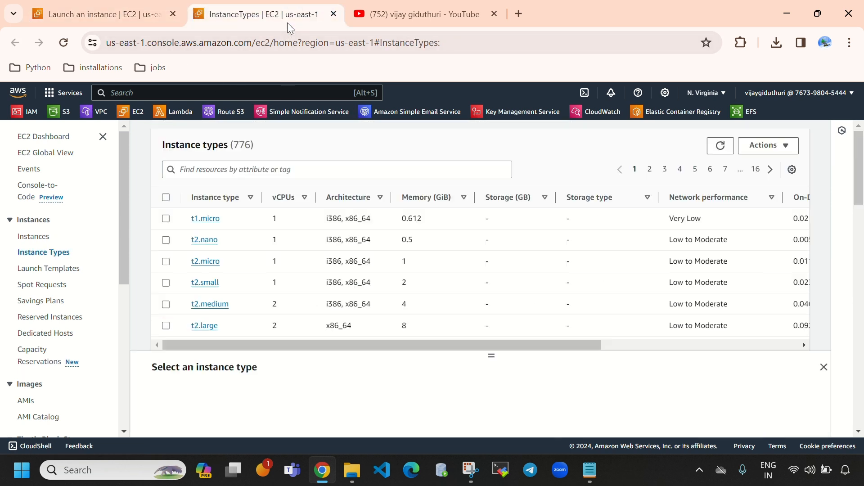
{"action": "scroll", "coordinate": [292, 293], "scroll_direction": "down", "scroll_amount": 2}
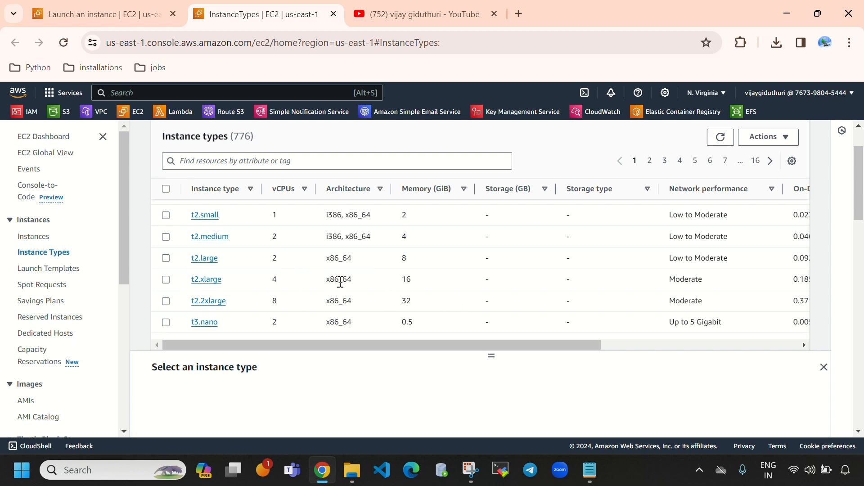
{"action": "scroll", "coordinate": [339, 279], "scroll_direction": "down", "scroll_amount": 10}
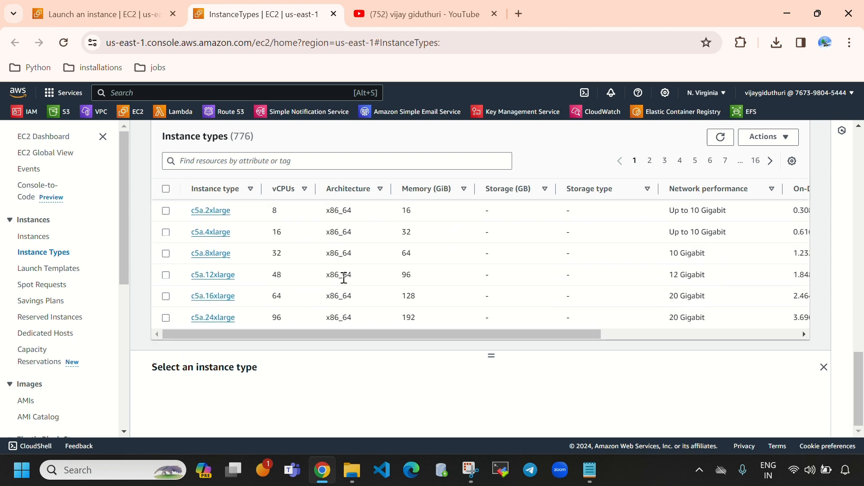
{"action": "scroll", "coordinate": [345, 277], "scroll_direction": "up", "scroll_amount": 10}
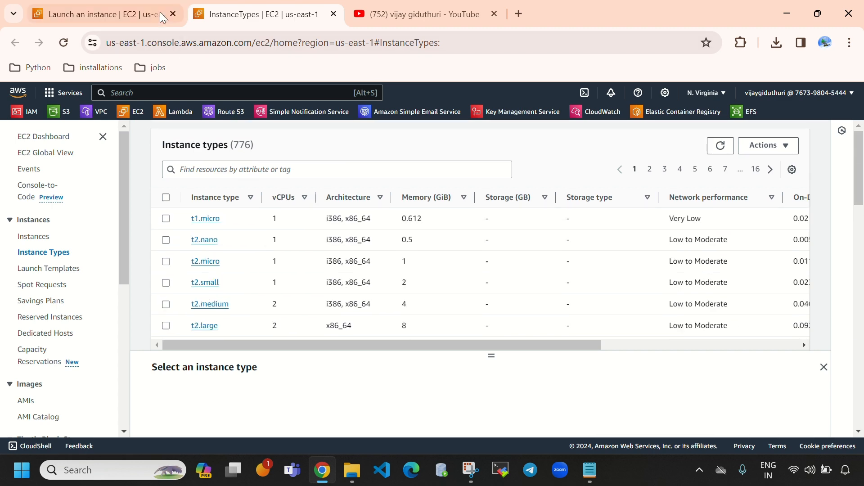
{"action": "left_click", "coordinate": [127, 6]}
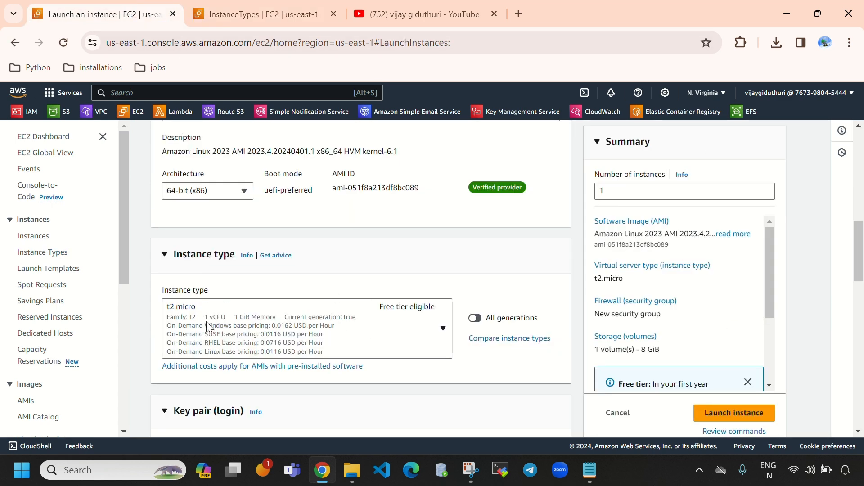
Create a new RSA key pair named demo-keypair in .pem format for logging in to the instance.
{"action": "scroll", "coordinate": [154, 293], "scroll_direction": "down", "scroll_amount": 3}
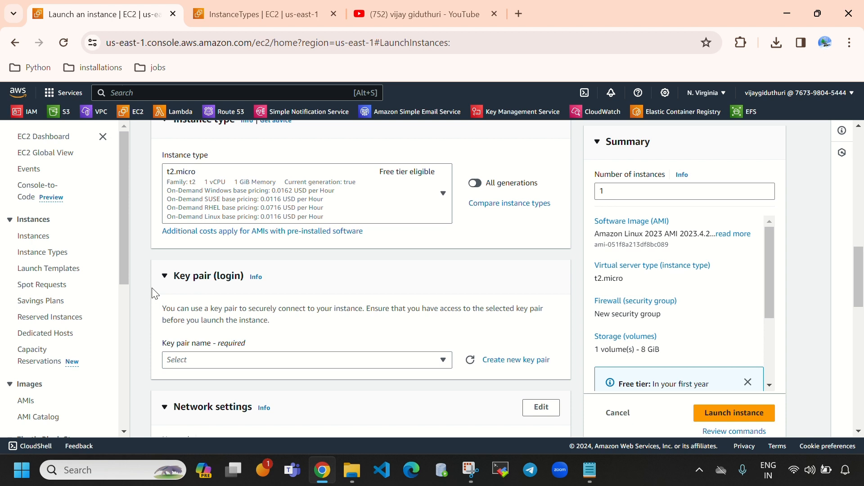
{"action": "left_click", "coordinate": [202, 277]}
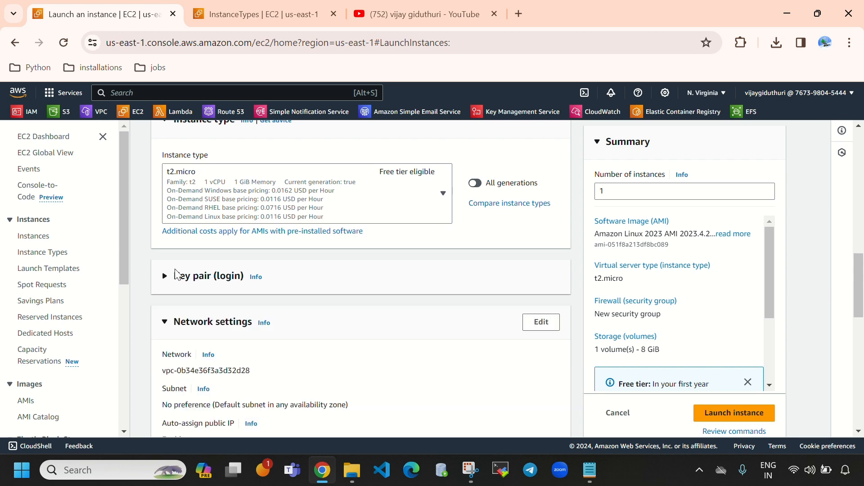
{"action": "left_click", "coordinate": [191, 276]}
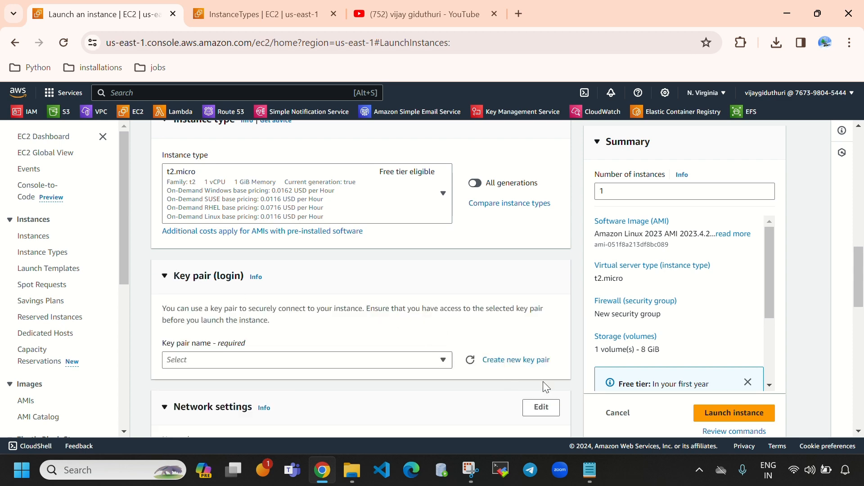
{"action": "scroll", "coordinate": [535, 304], "scroll_direction": "down", "scroll_amount": 1}
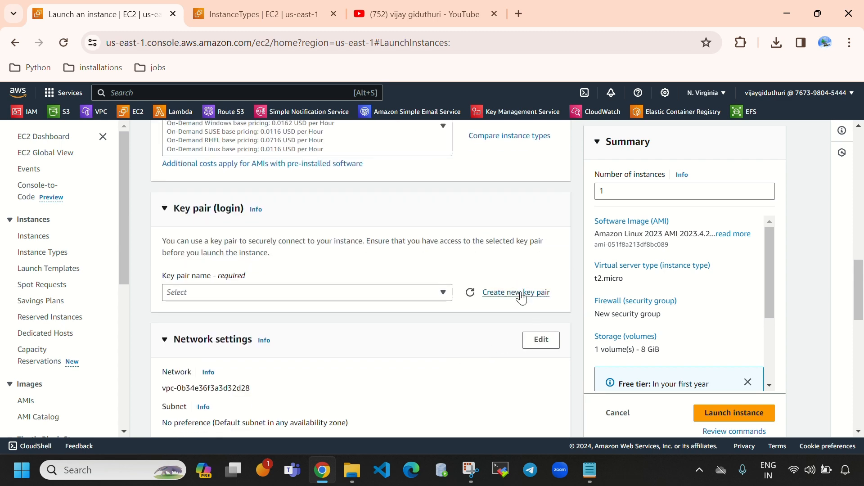
{"action": "left_click", "coordinate": [518, 293]}
{"action": "left_click", "coordinate": [393, 198]}
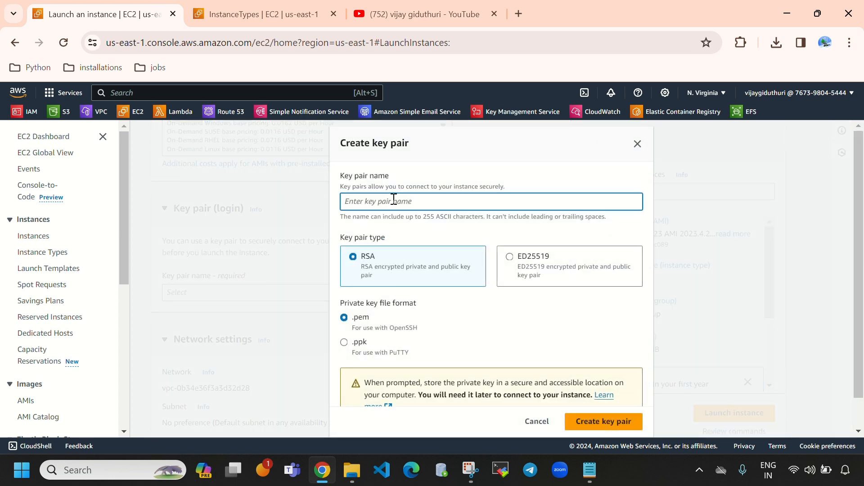
{"action": "type", "text": "demo-keypair"}
{"action": "left_click", "coordinate": [608, 427]}
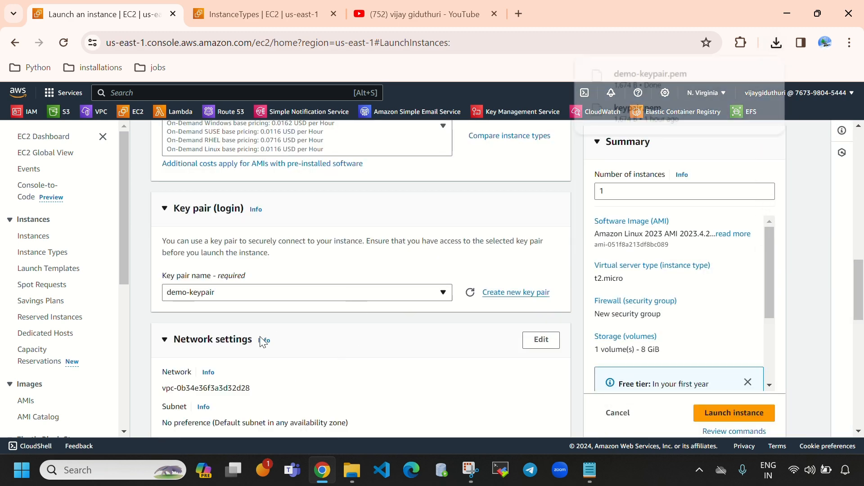
Select demo-keypair as the key pair for the instance.
{"action": "scroll", "coordinate": [339, 283], "scroll_direction": "down", "scroll_amount": 1}
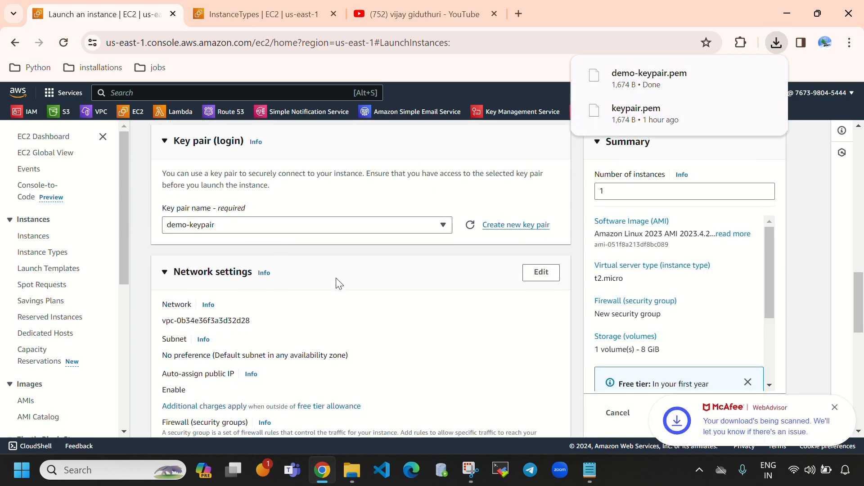
{"action": "left_click", "coordinate": [385, 224]}
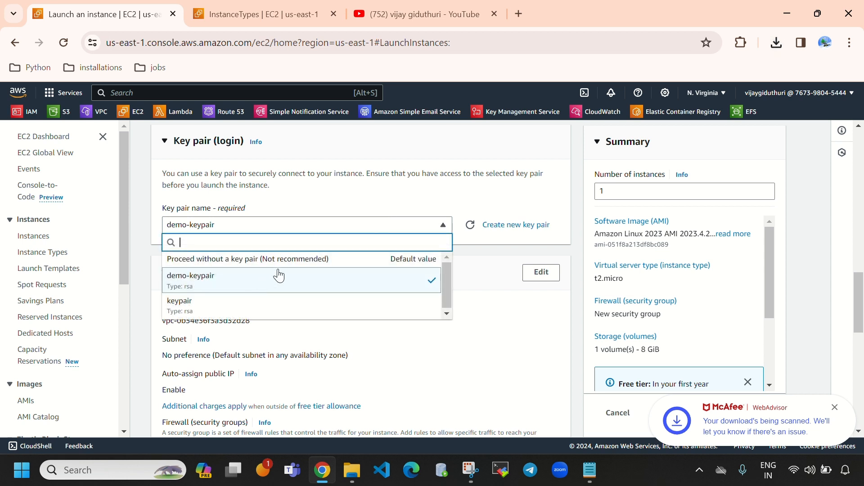
{"action": "left_click", "coordinate": [226, 276]}
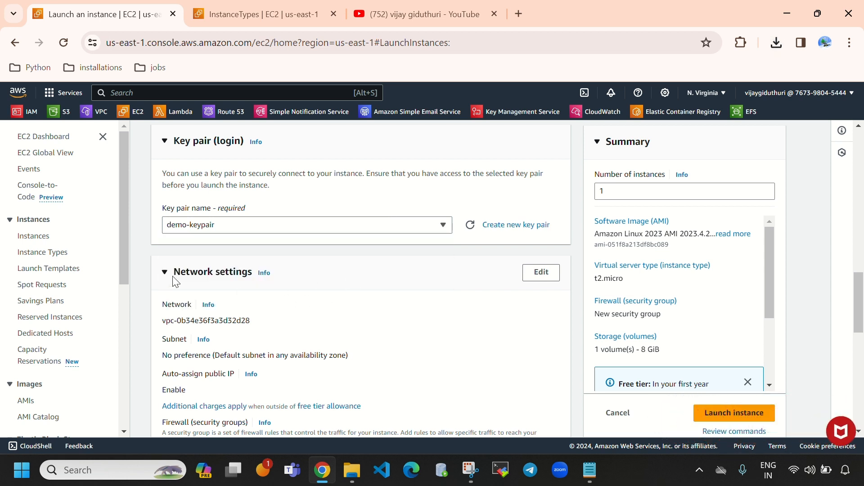
Edit the network settings to place the instance in the my-vpc VPC with subnet public-subnet-1.
{"action": "left_click", "coordinate": [541, 273]}
{"action": "scroll", "coordinate": [360, 252], "scroll_direction": "down", "scroll_amount": 3}
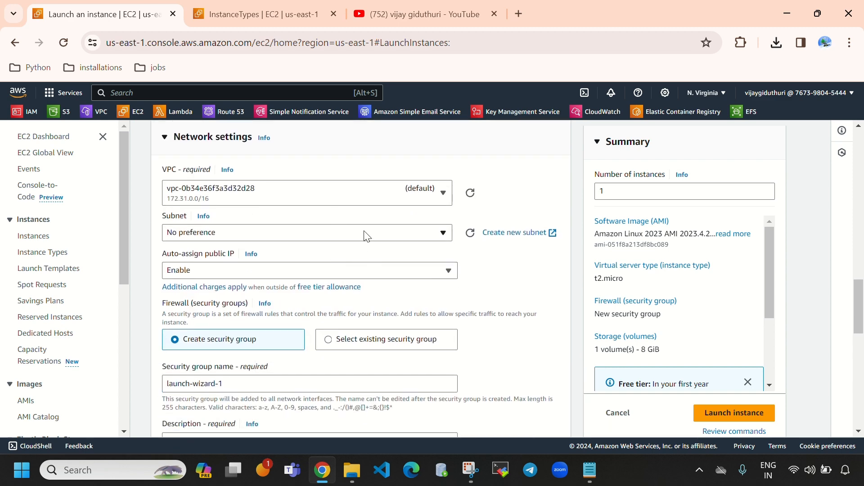
{"action": "scroll", "coordinate": [301, 188], "scroll_direction": "up", "scroll_amount": 2}
{"action": "left_click", "coordinate": [325, 264]}
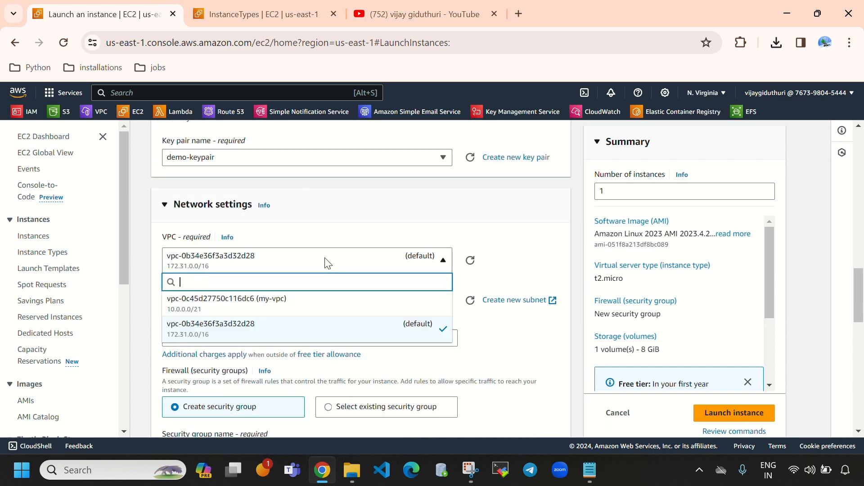
{"action": "left_click", "coordinate": [303, 306]}
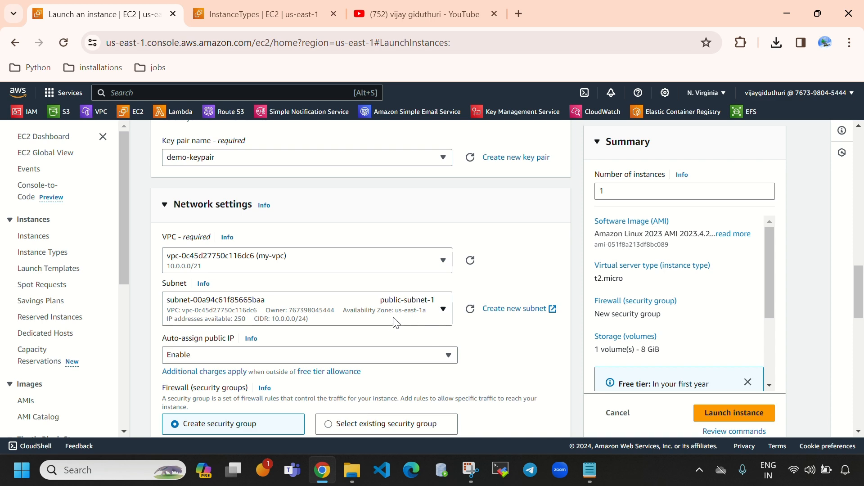
Change auto-assign public IP to Disable, and set it back to Enable.
{"action": "scroll", "coordinate": [411, 276], "scroll_direction": "down", "scroll_amount": 1}
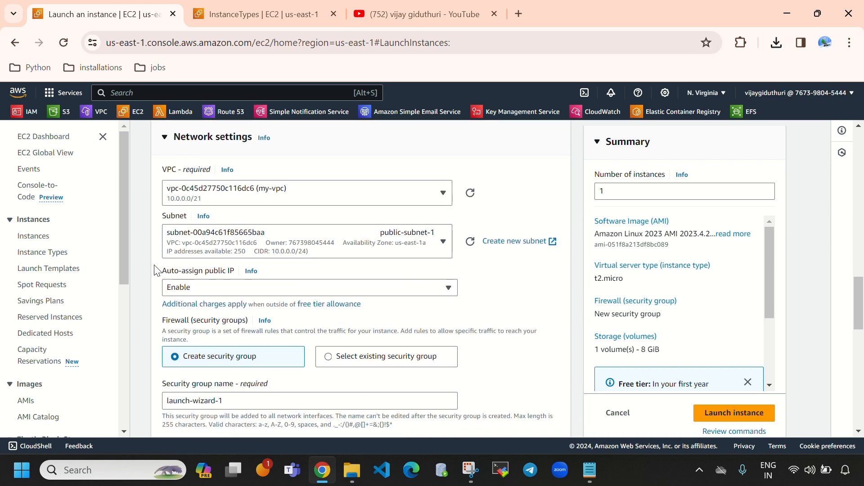
{"action": "left_click_drag", "start_coordinate": [154, 270], "coordinate": [234, 272]}
{"action": "left_click", "coordinate": [360, 276]}
{"action": "left_click", "coordinate": [264, 289]}
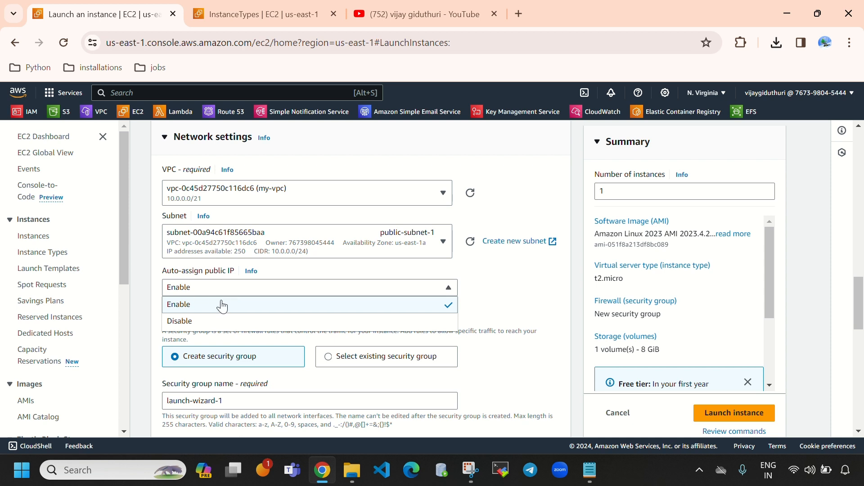
{"action": "left_click", "coordinate": [151, 287]}
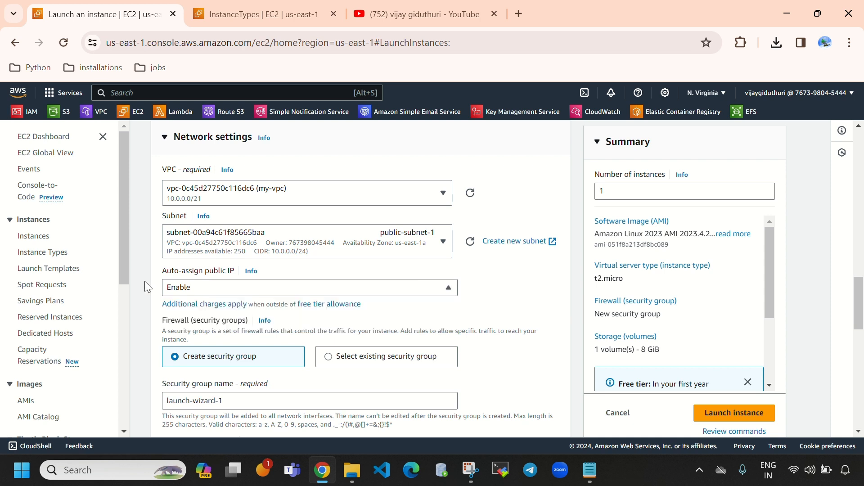
{"action": "left_click", "coordinate": [239, 292]}
{"action": "left_click", "coordinate": [205, 320]}
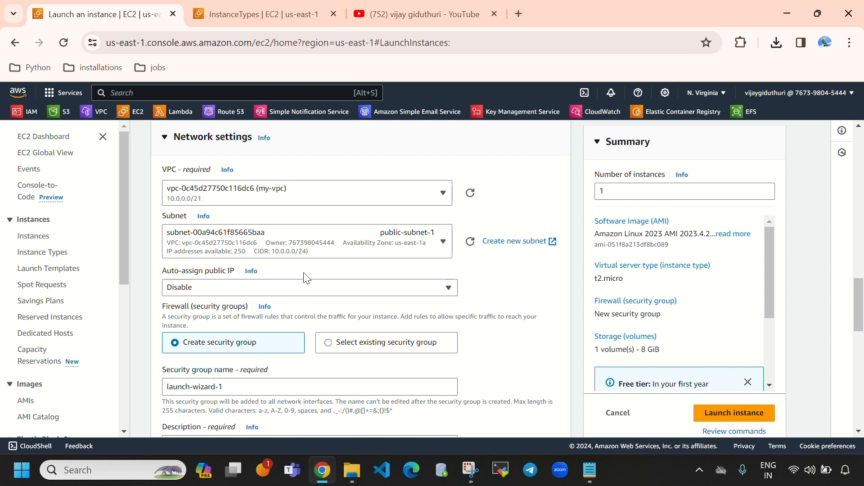
{"action": "left_click", "coordinate": [315, 290]}
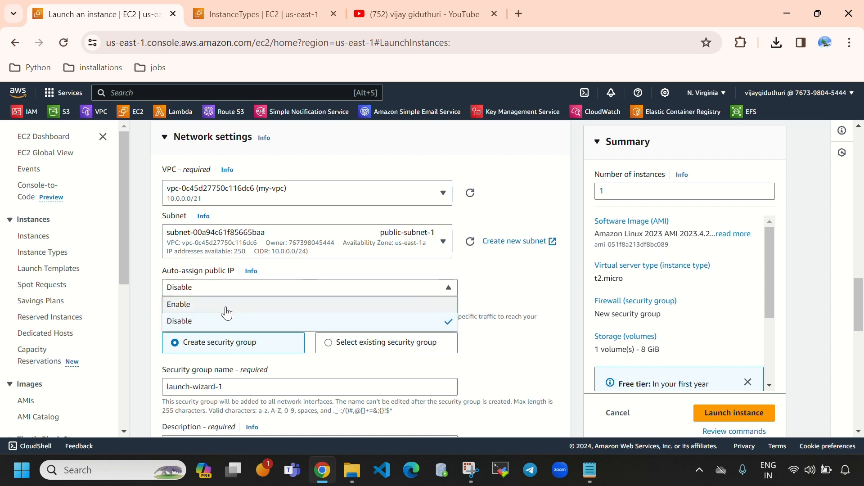
{"action": "left_click", "coordinate": [226, 305]}
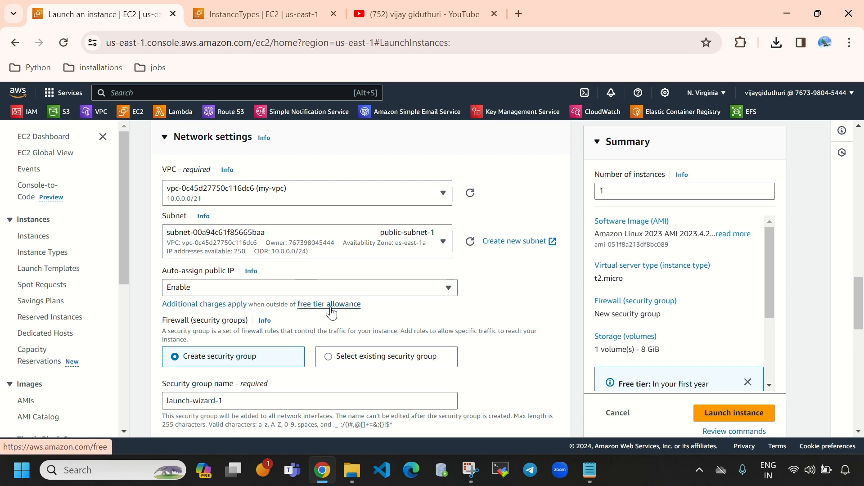
Replace the name of the new security group with "demo-".
{"action": "scroll", "coordinate": [434, 355], "scroll_direction": "down", "scroll_amount": 3}
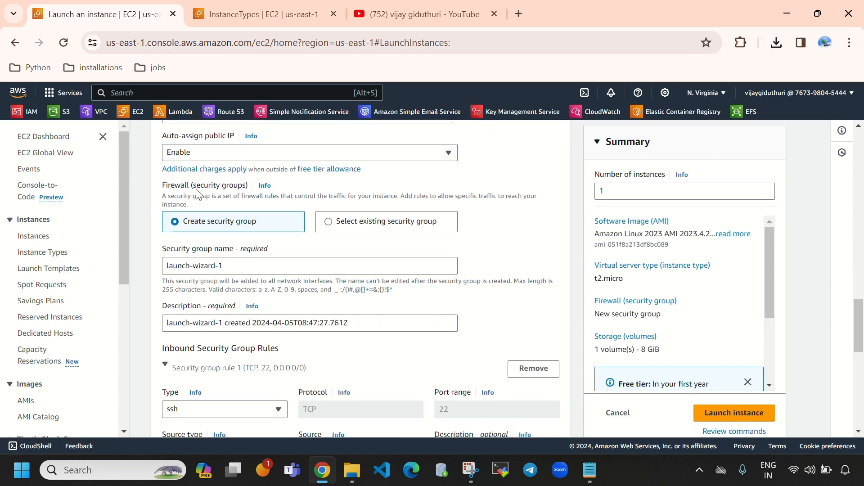
{"action": "left_click_drag", "start_coordinate": [196, 187], "coordinate": [246, 195]}
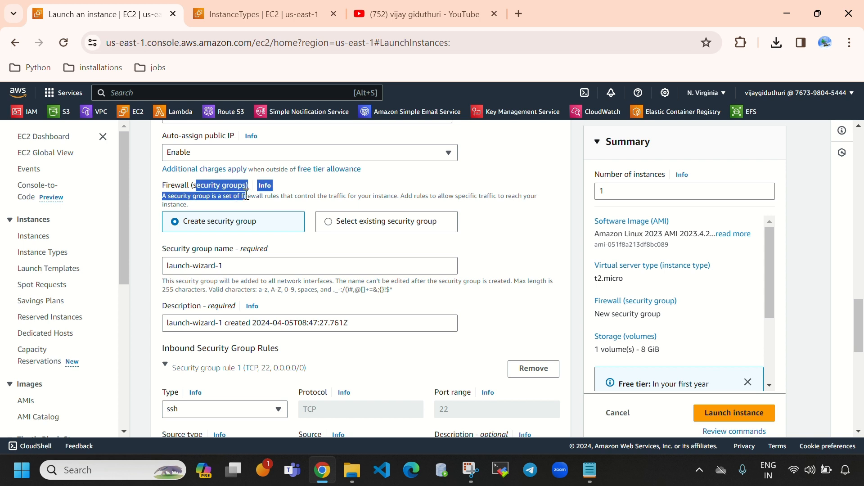
{"action": "left_click", "coordinate": [257, 205]}
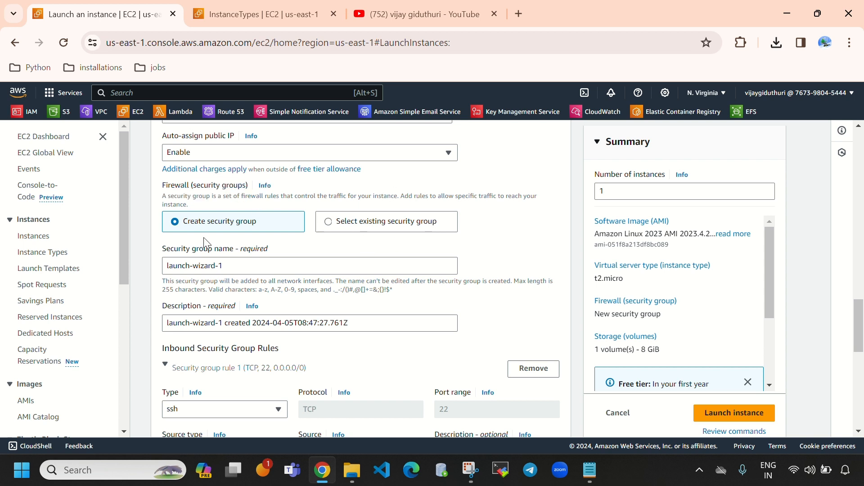
{"action": "left_click_drag", "start_coordinate": [276, 264], "coordinate": [139, 253]}
{"action": "key", "text": "BackSpace"}
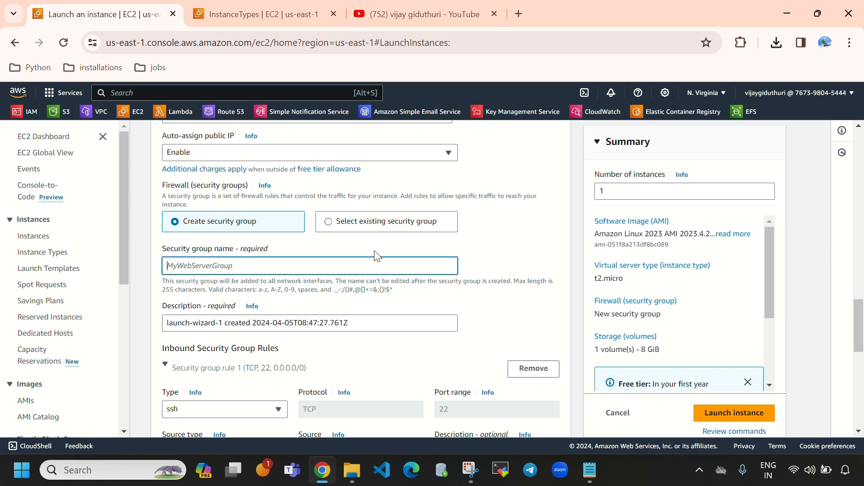
{"action": "type", "text": "demo-"}
View the existing security groups available for the instance and return to creating a new security group.
{"action": "left_click", "coordinate": [374, 221]}
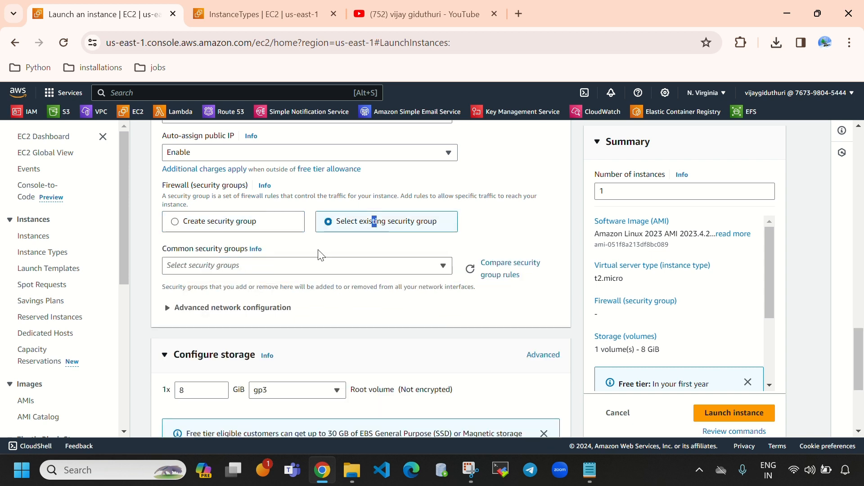
{"action": "left_click", "coordinate": [319, 265]}
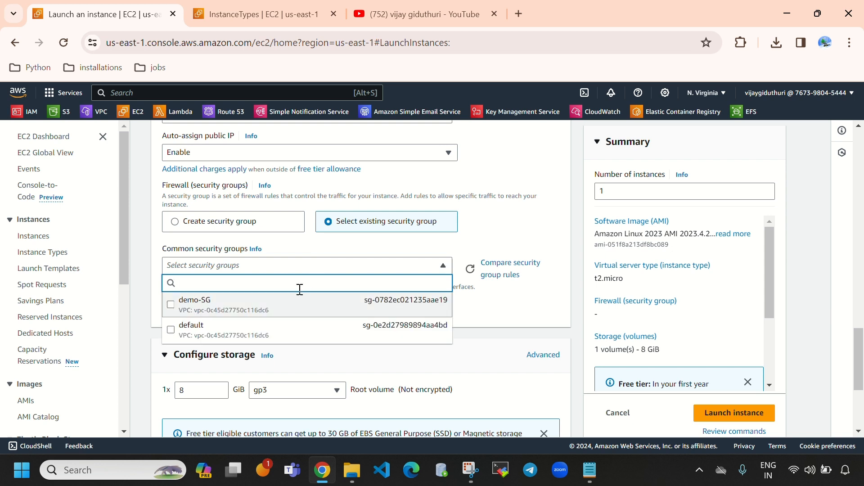
{"action": "left_click", "coordinate": [259, 222]}
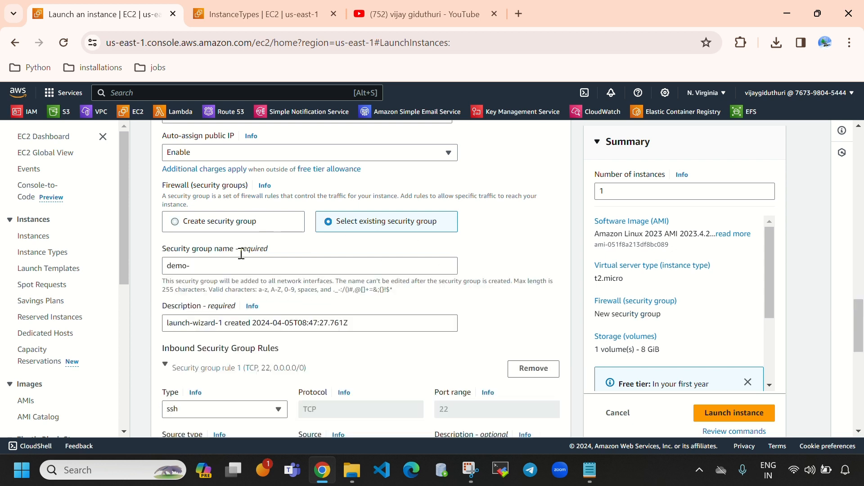
Set both the name and the description of the new security group to SG.
{"action": "left_click_drag", "start_coordinate": [275, 270], "coordinate": [174, 278]}
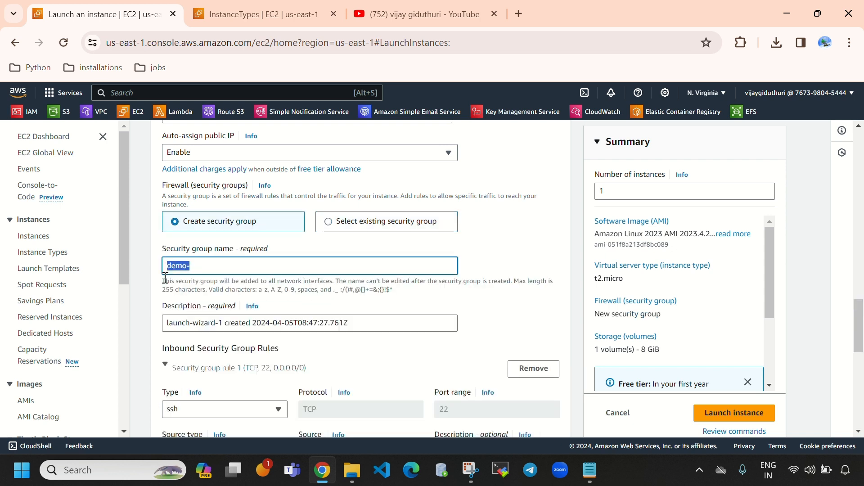
{"action": "key", "text": "BackSpace"}
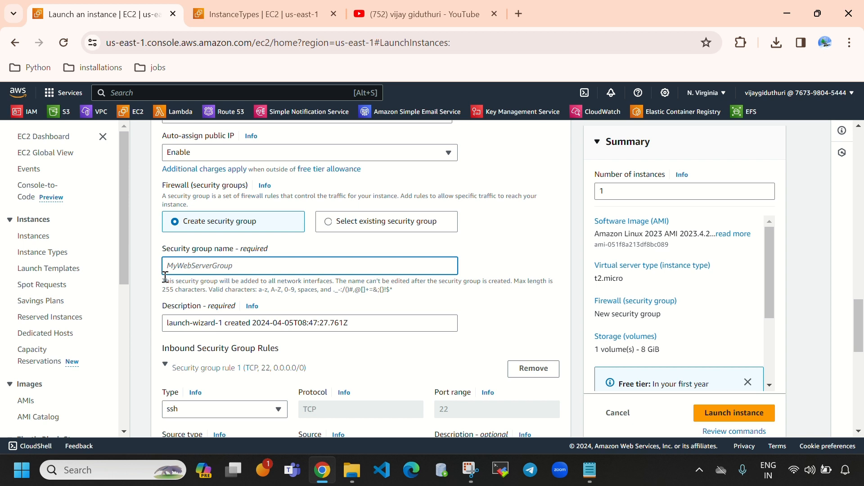
{"action": "type", "text": "SG"}
{"action": "left_click_drag", "start_coordinate": [382, 322], "coordinate": [165, 323]}
{"action": "key", "text": "BackSpace"}
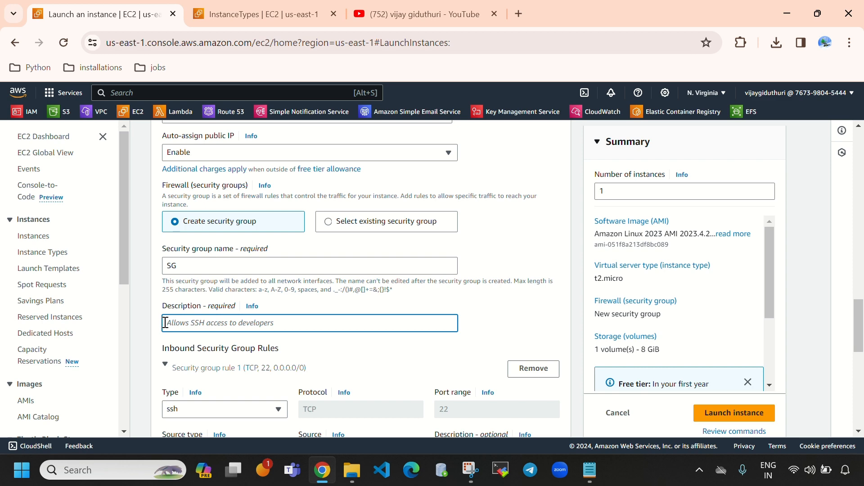
{"action": "type", "text": "SG"}
Review the type and source type options of the first inbound rule, keeping ssh and Anywhere.
{"action": "scroll", "coordinate": [405, 279], "scroll_direction": "down", "scroll_amount": 3}
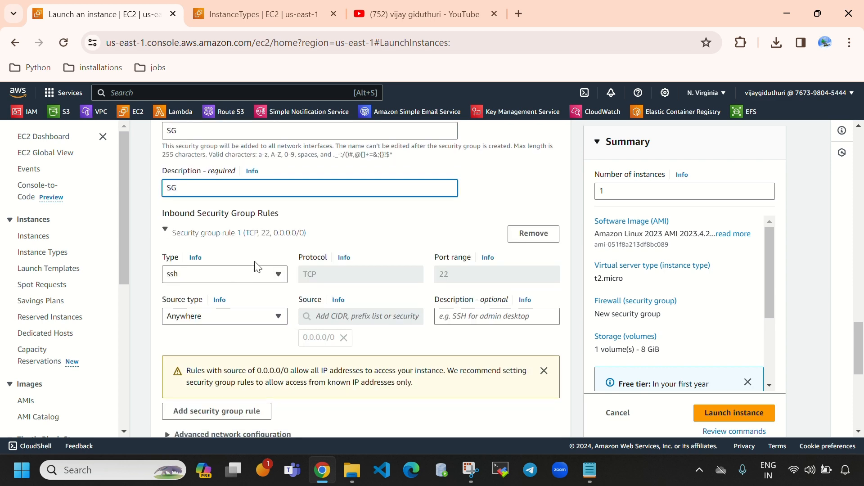
{"action": "left_click", "coordinate": [270, 274]}
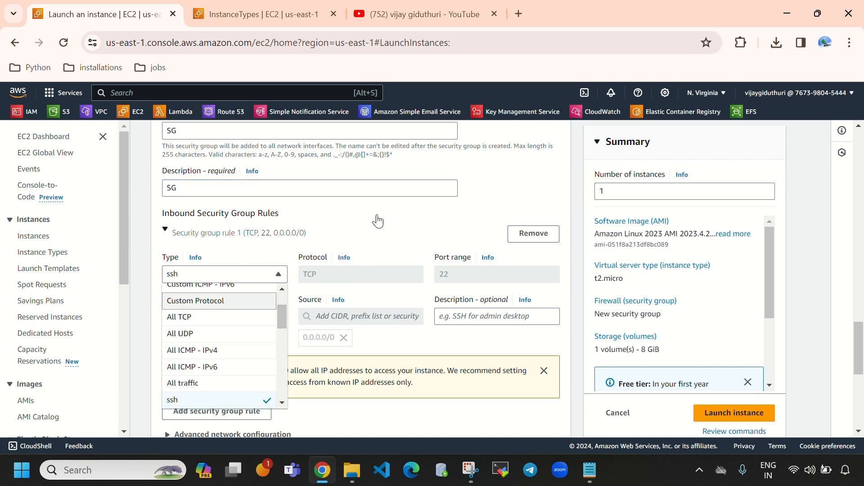
{"action": "left_click", "coordinate": [233, 399]}
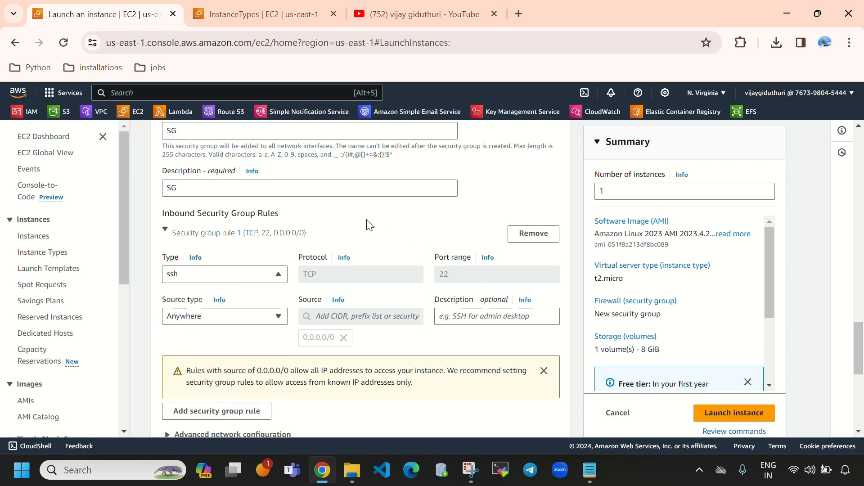
{"action": "scroll", "coordinate": [384, 311], "scroll_direction": "down", "scroll_amount": 2}
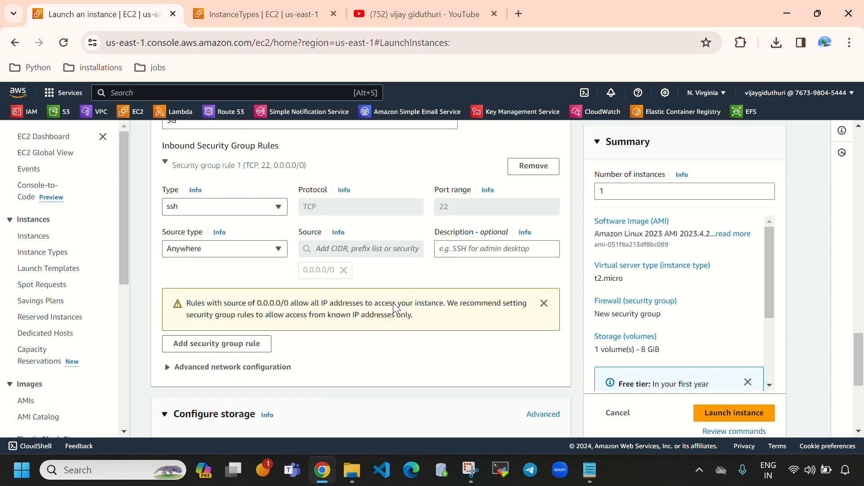
{"action": "left_click", "coordinate": [197, 250]}
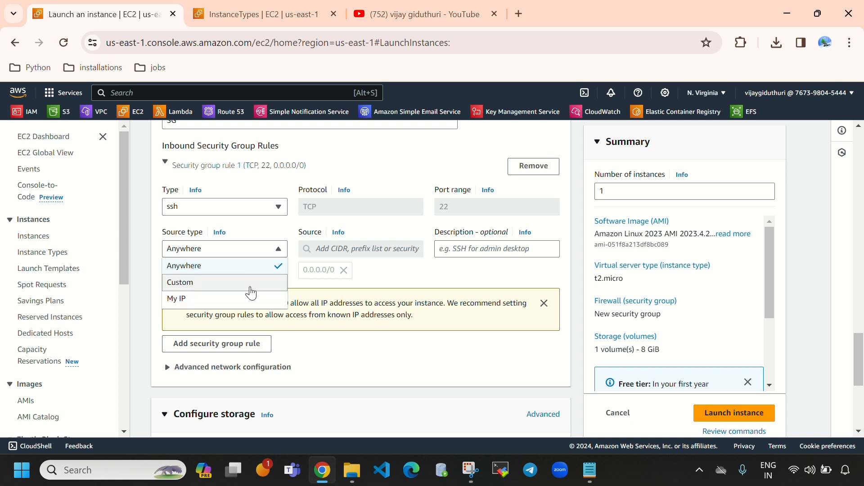
{"action": "left_click", "coordinate": [138, 322]}
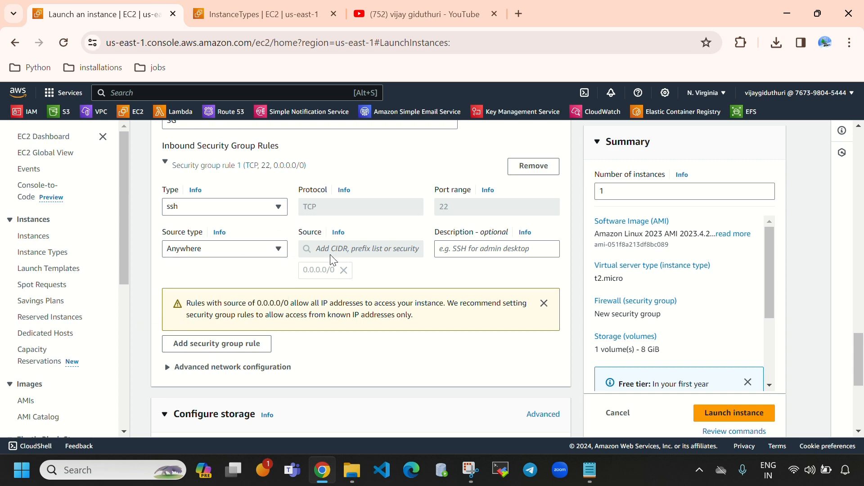
{"action": "scroll", "coordinate": [370, 320], "scroll_direction": "down", "scroll_amount": 1}
{"action": "scroll", "coordinate": [369, 321], "scroll_direction": "up", "scroll_amount": 1}
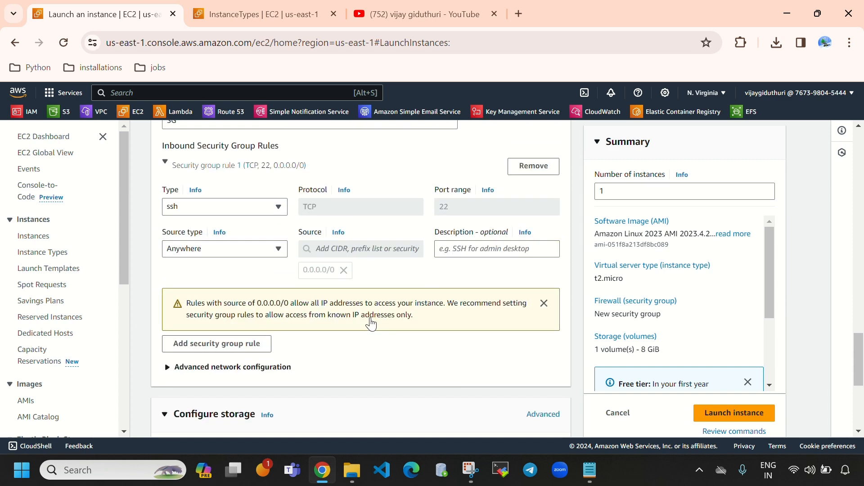
Add a second inbound security group rule and set its type to HTTP.
{"action": "scroll", "coordinate": [353, 324], "scroll_direction": "down", "scroll_amount": 1}
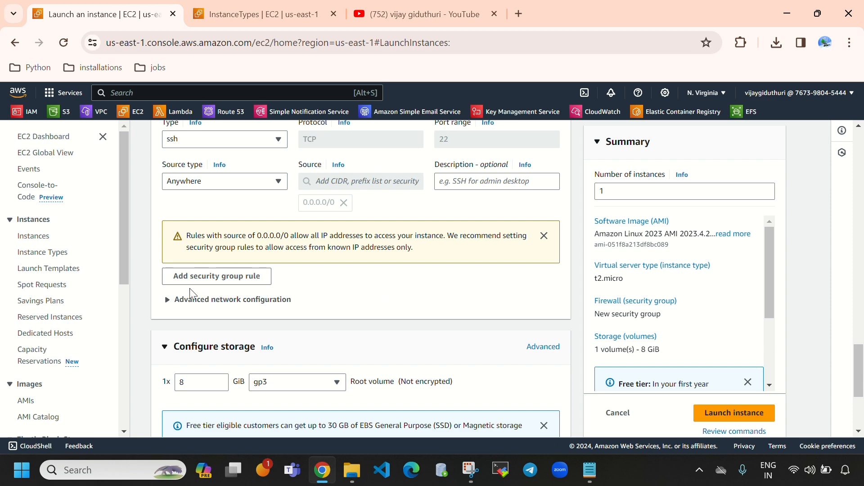
{"action": "left_click", "coordinate": [237, 279]}
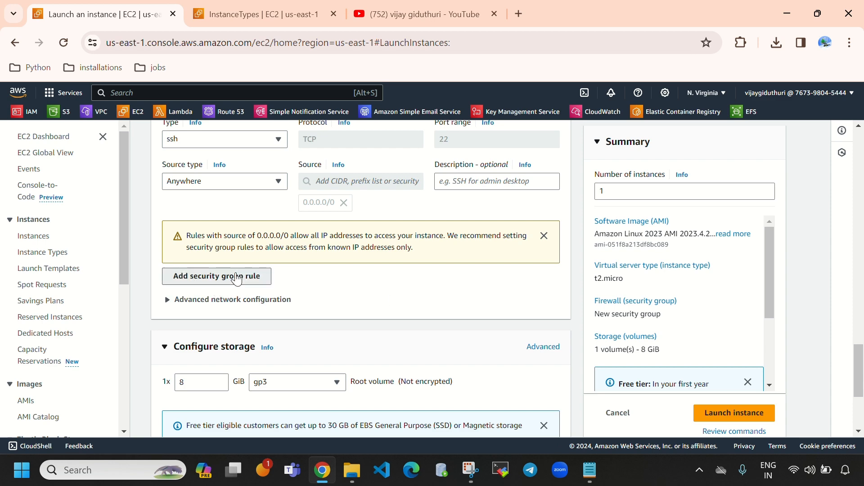
{"action": "left_click", "coordinate": [280, 208]}
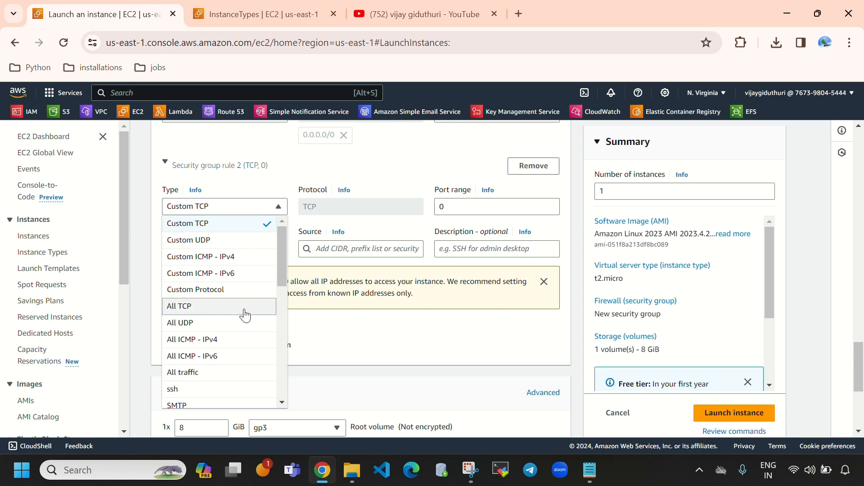
{"action": "scroll", "coordinate": [192, 324], "scroll_direction": "down", "scroll_amount": 1}
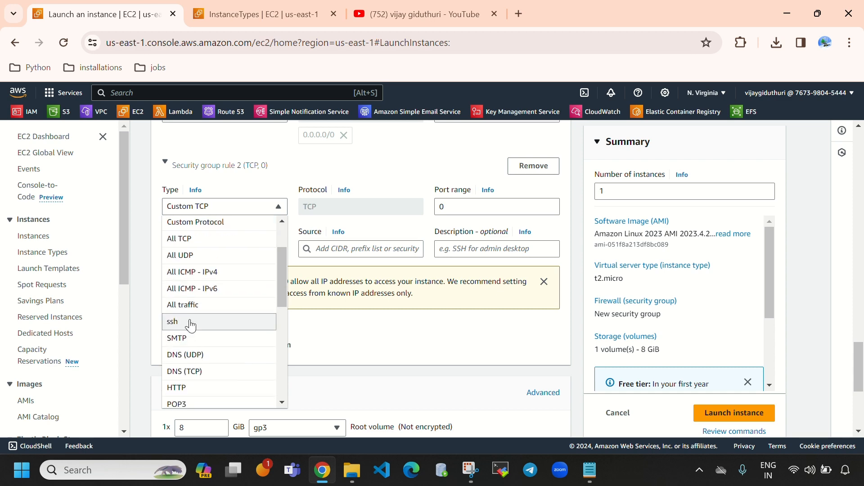
{"action": "scroll", "coordinate": [347, 232], "scroll_direction": "up", "scroll_amount": 3}
{"action": "scroll", "coordinate": [347, 231], "scroll_direction": "down", "scroll_amount": 4}
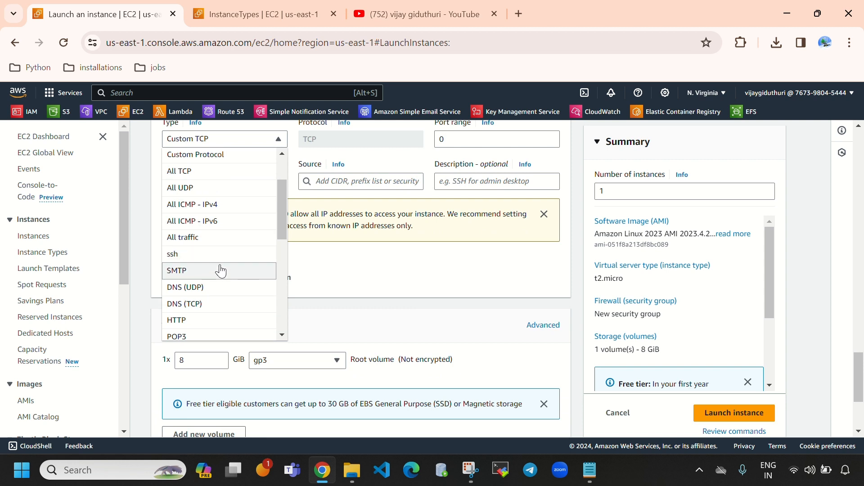
{"action": "left_click", "coordinate": [212, 320]}
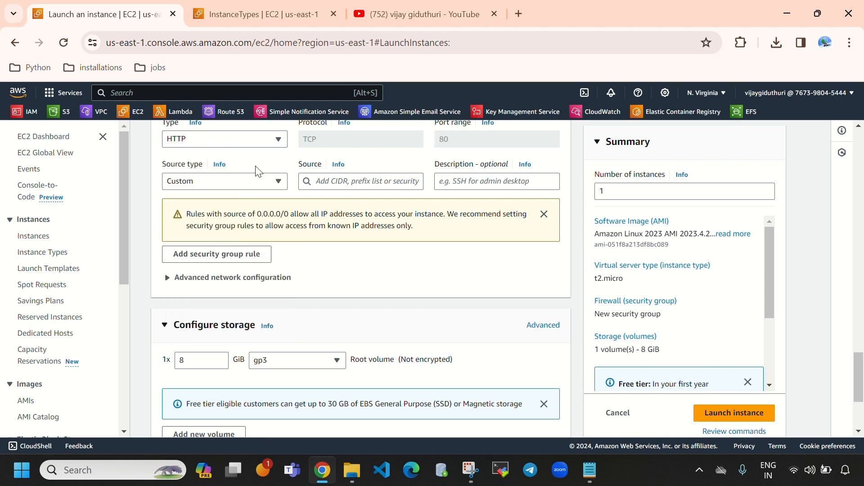
Examine the other types offered for the second inbound rule, keeping HTTP.
{"action": "left_click", "coordinate": [254, 141]}
{"action": "scroll", "coordinate": [212, 288], "scroll_direction": "down", "scroll_amount": 4}
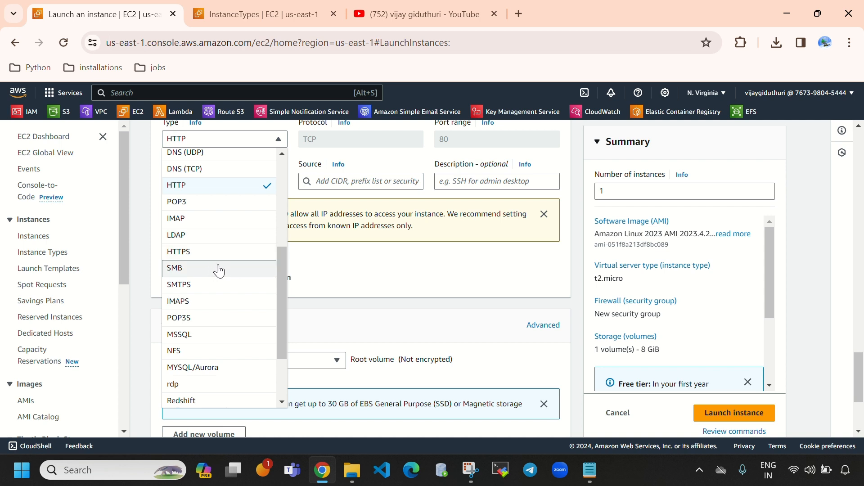
{"action": "scroll", "coordinate": [207, 333], "scroll_direction": "down", "scroll_amount": 2}
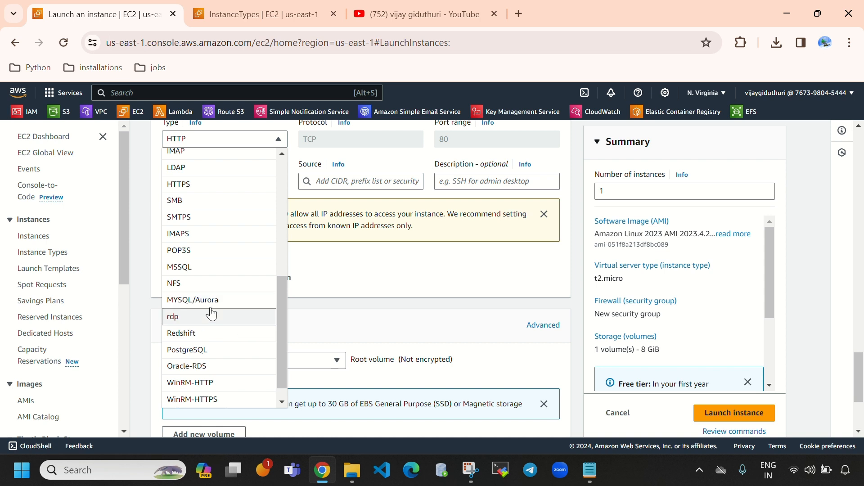
{"action": "left_click", "coordinate": [225, 138]}
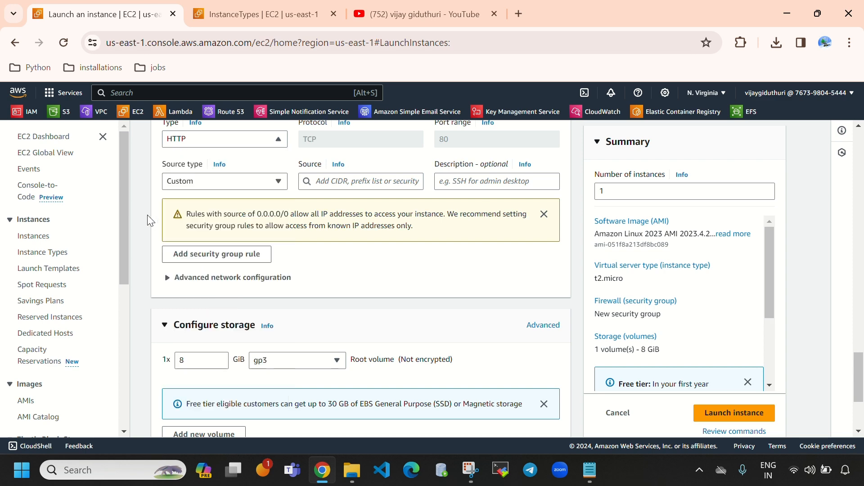
Remove the second inbound security group rule, the one for HTTP, keeping only the ssh rule.
{"action": "scroll", "coordinate": [187, 285], "scroll_direction": "up", "scroll_amount": 1}
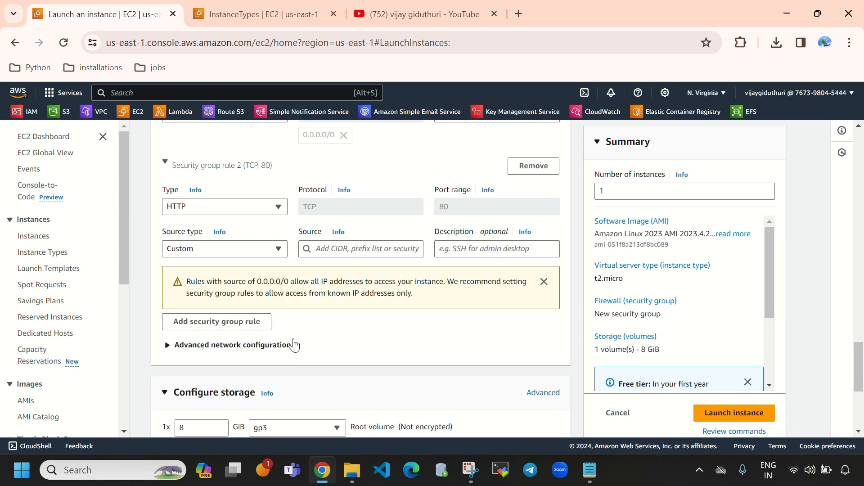
{"action": "scroll", "coordinate": [293, 344], "scroll_direction": "up", "scroll_amount": 1}
{"action": "scroll", "coordinate": [394, 315], "scroll_direction": "up", "scroll_amount": 1}
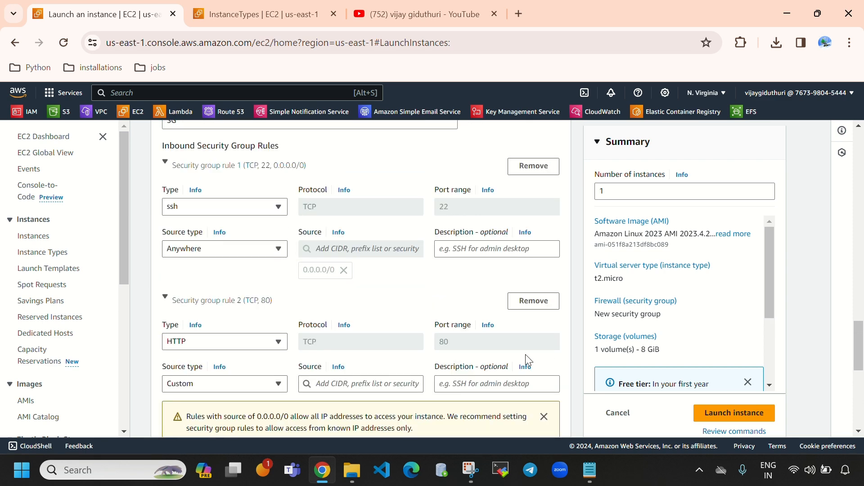
{"action": "left_click", "coordinate": [533, 301]}
{"action": "scroll", "coordinate": [225, 252], "scroll_direction": "up", "scroll_amount": 1}
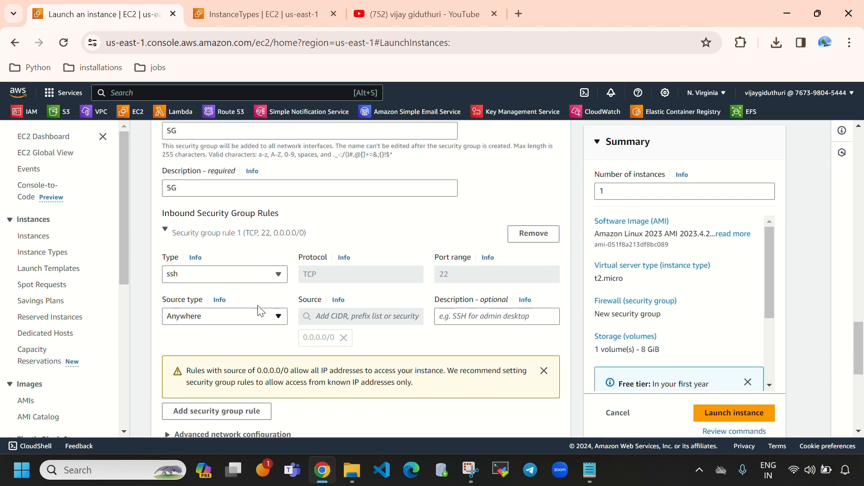
Compare the root volume size in the storage settings with the operating system images offered for the instance.
{"action": "scroll", "coordinate": [279, 266], "scroll_direction": "down", "scroll_amount": 4}
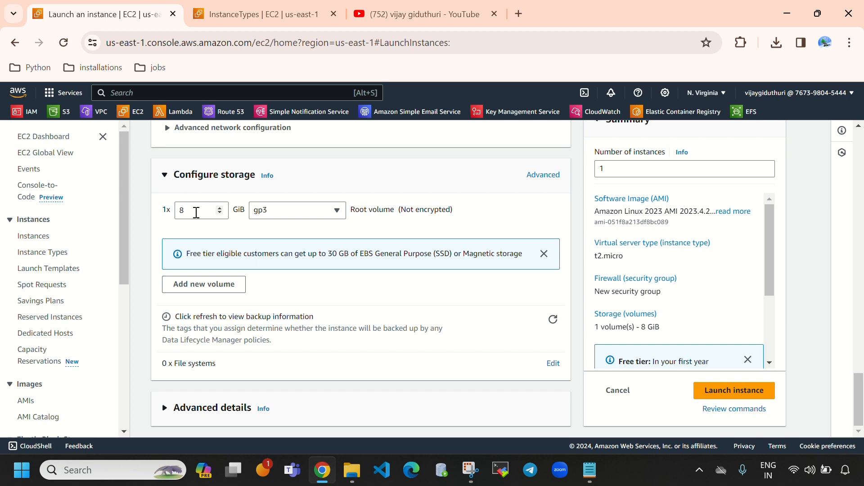
{"action": "left_click", "coordinate": [197, 213]}
{"action": "scroll", "coordinate": [369, 303], "scroll_direction": "up", "scroll_amount": 15}
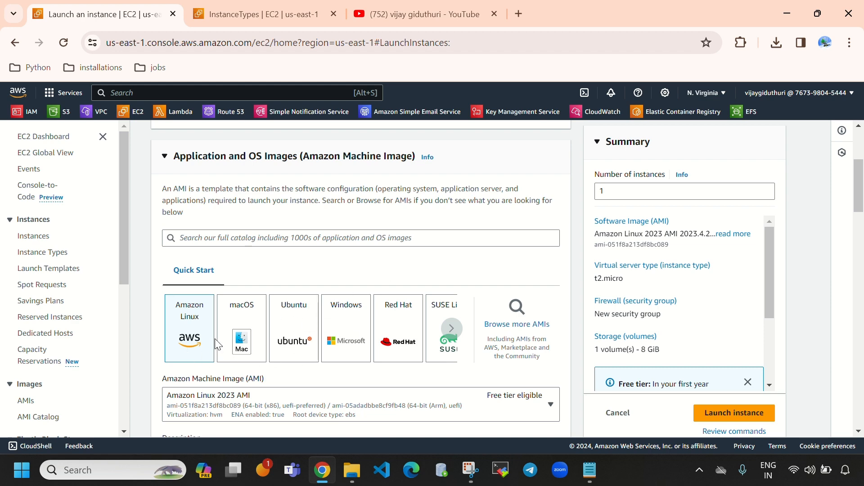
{"action": "scroll", "coordinate": [376, 323], "scroll_direction": "down", "scroll_amount": 15}
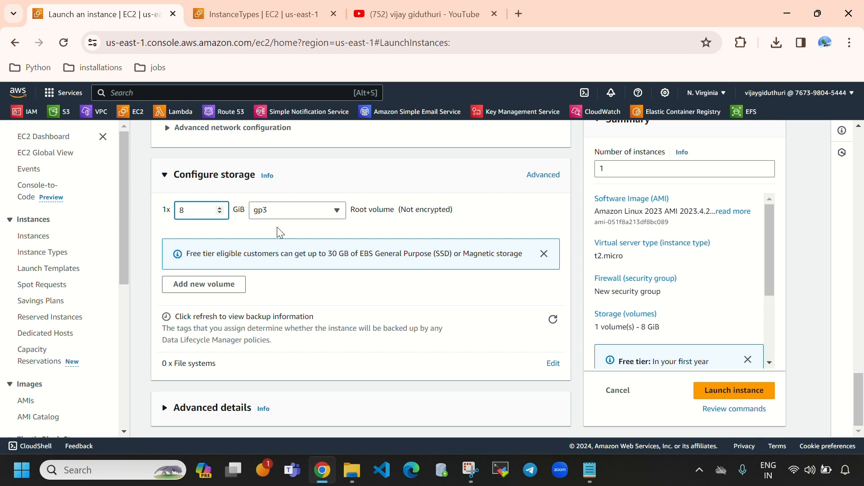
{"action": "scroll", "coordinate": [290, 251], "scroll_direction": "up", "scroll_amount": 15}
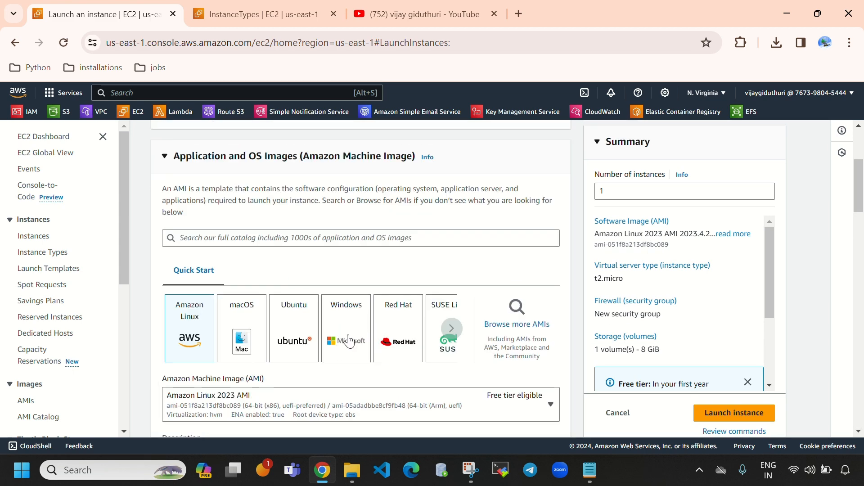
{"action": "scroll", "coordinate": [349, 341], "scroll_direction": "down", "scroll_amount": 15}
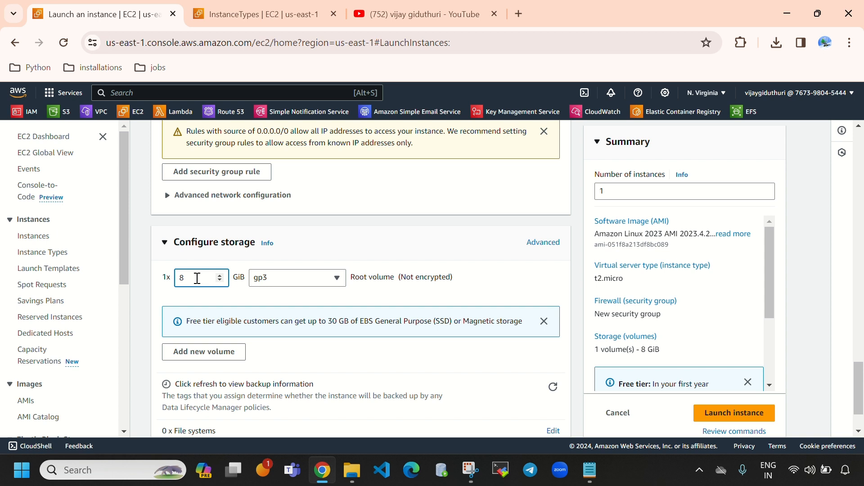
Try other root volume sizes such as 30 and 7 GiB, and set the size back to 8 GiB.
{"action": "key", "text": "BackSpace"}
{"action": "type", "text": "30"}
{"action": "key", "text": "BackSpace"}
{"action": "key", "text": "BackSpace"}
{"action": "type", "text": "30100"}
{"action": "key", "text": "BackSpace"}
{"action": "key", "text": "BackSpace"}
{"action": "key", "text": "BackSpace"}
{"action": "type", "text": "8"}
{"action": "type", "text": "7"}
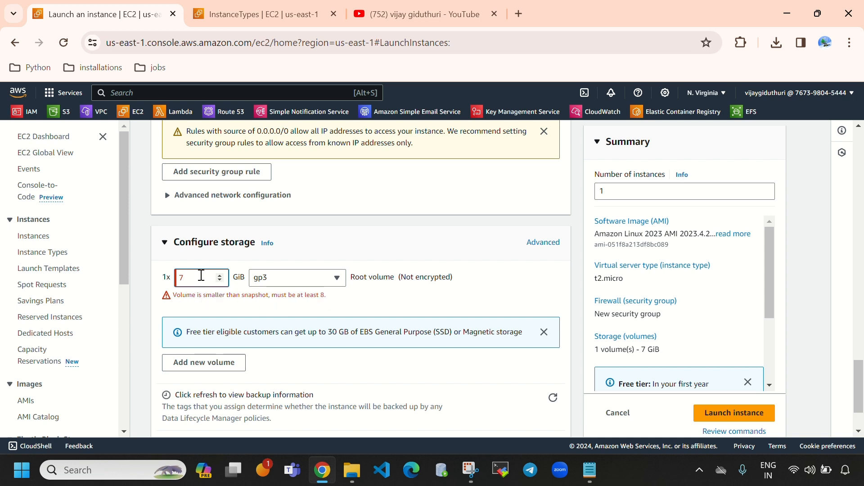
{"action": "key", "text": "BackSpace"}
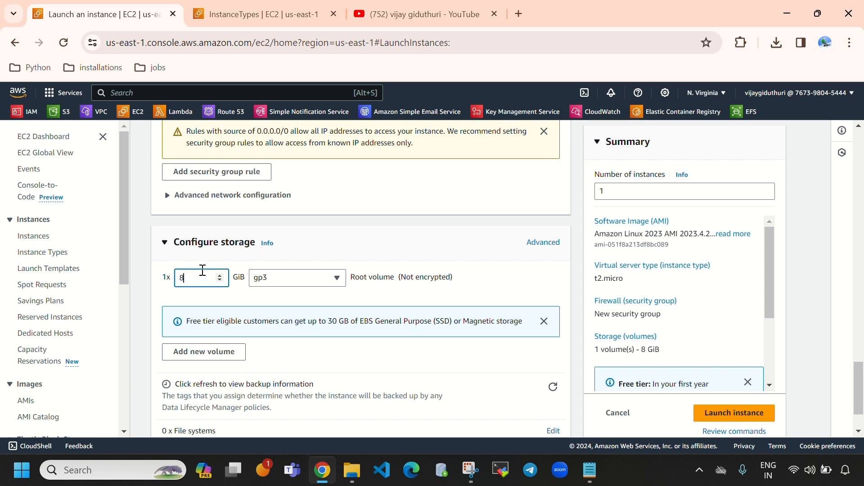
Expand the advanced details and fill the user data with the second httpd bash script copied from the ami file in Notepad.
{"action": "scroll", "coordinate": [287, 281], "scroll_direction": "down", "scroll_amount": 1}
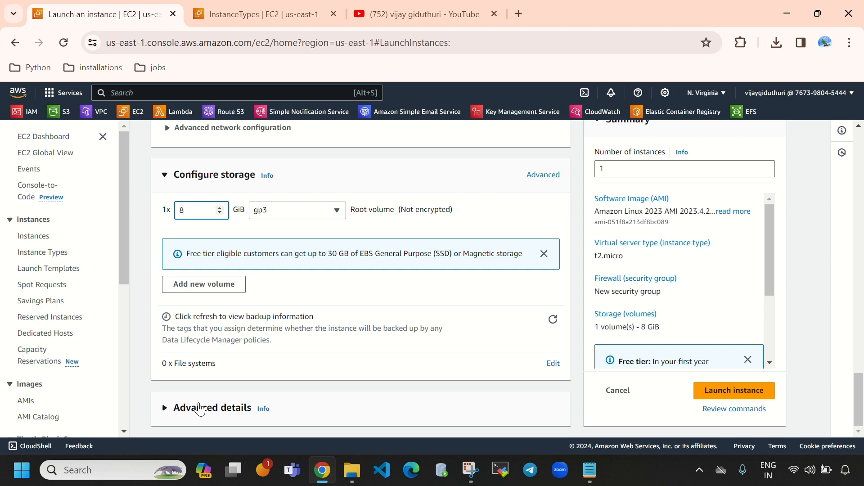
{"action": "left_click", "coordinate": [200, 407]}
{"action": "scroll", "coordinate": [332, 338], "scroll_direction": "down", "scroll_amount": 15}
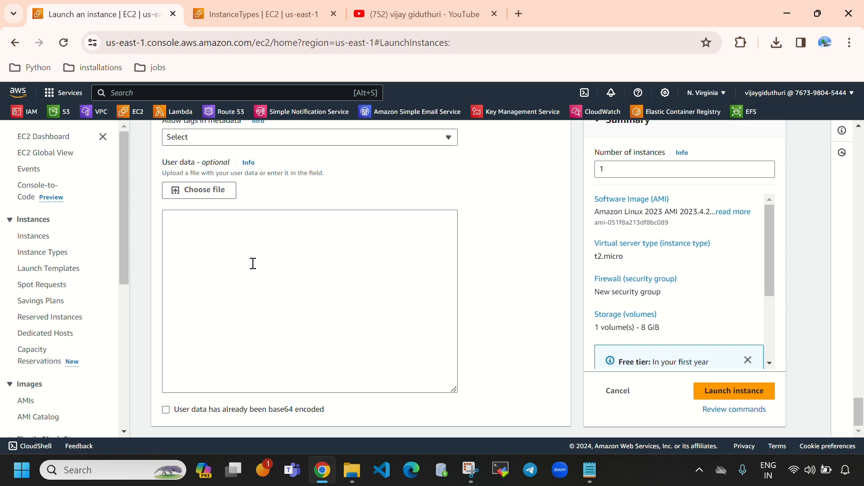
{"action": "left_click", "coordinate": [253, 264]}
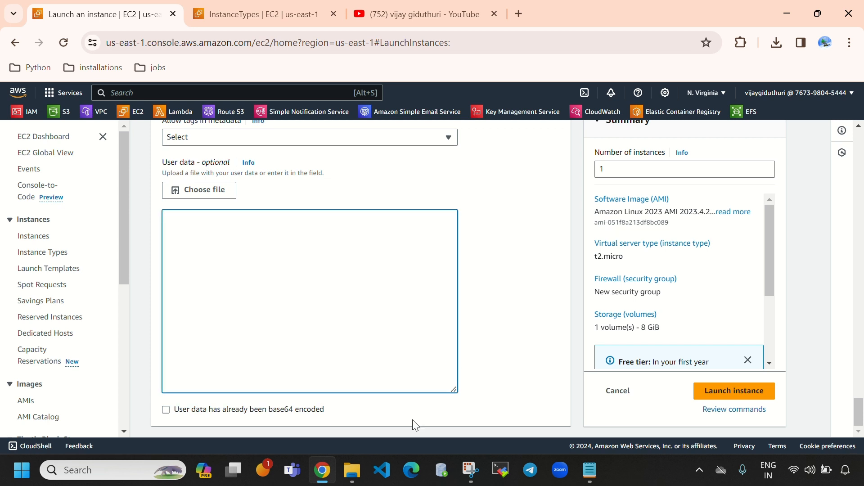
{"action": "left_click", "coordinate": [590, 471]}
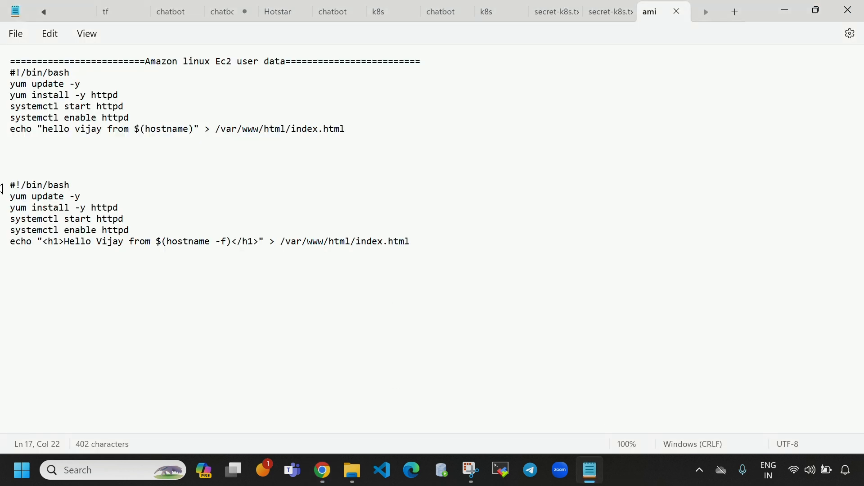
{"action": "left_click_drag", "start_coordinate": [8, 186], "coordinate": [481, 269]}
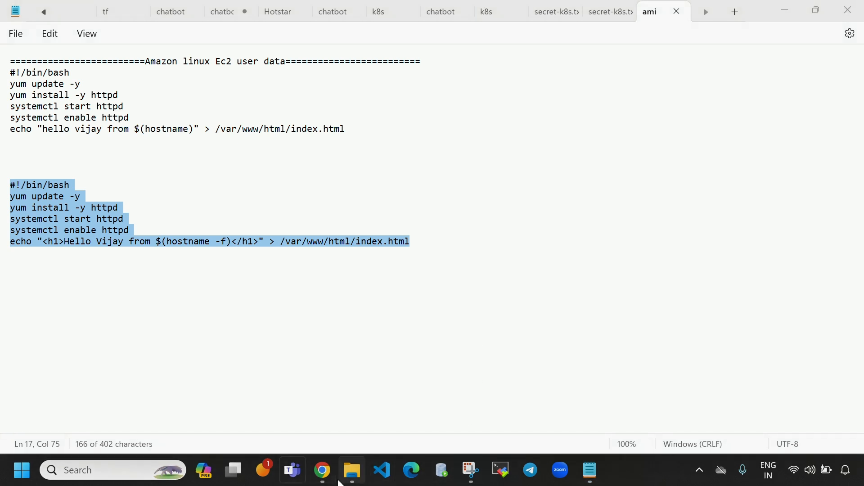
{"action": "left_click", "coordinate": [322, 470]}
{"action": "left_click", "coordinate": [313, 356]}
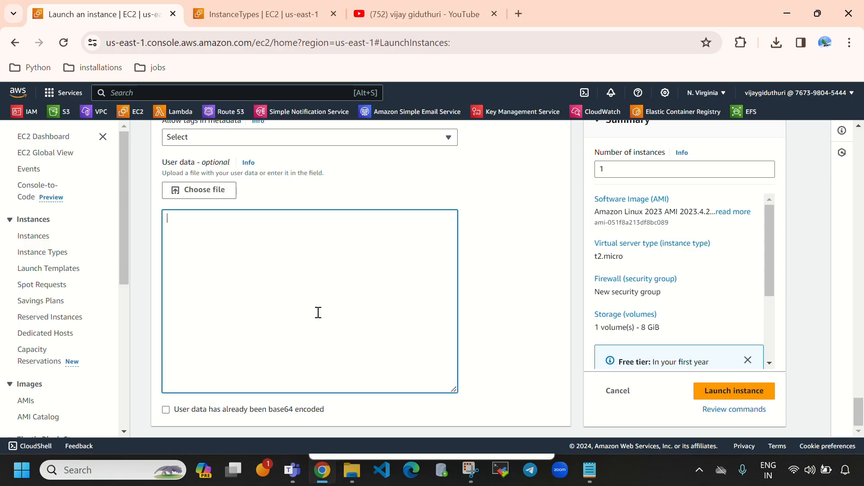
{"action": "type", "text": "#!/bin/bash yum update -y yum install -y httpd systemctl start httpd systemctl enable httpd echo \"<h1>Hello Vijay from $(hostname -f)</h1>\" > /var/www/html/index.html"}
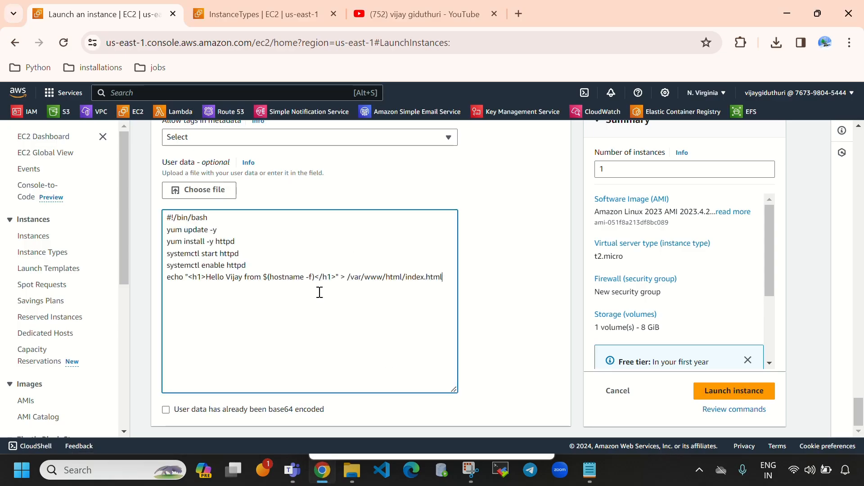
Read through the user data script line by line, from the yum update to the echo command writing index.html.
{"action": "left_click_drag", "start_coordinate": [167, 218], "coordinate": [222, 229]}
{"action": "left_click", "coordinate": [169, 229]}
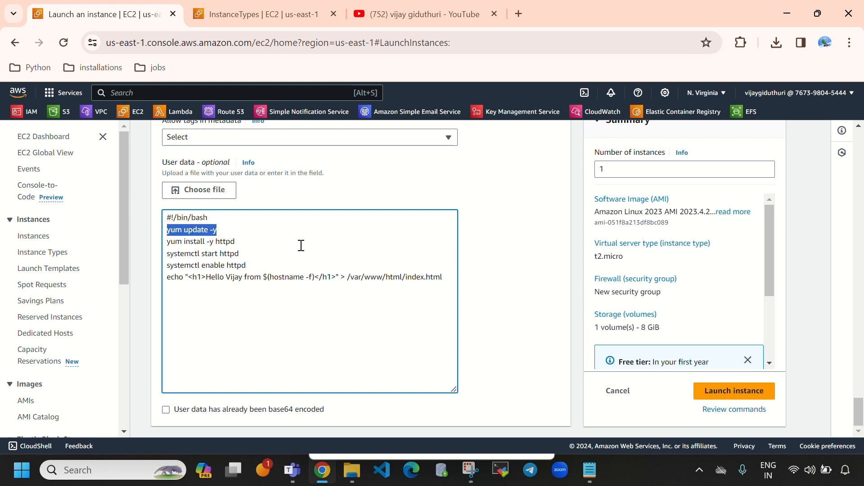
{"action": "left_click", "coordinate": [233, 231]}
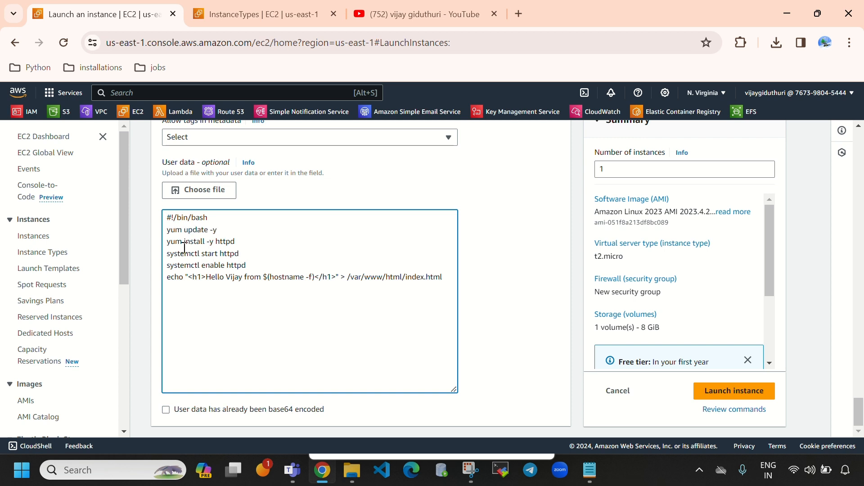
{"action": "left_click_drag", "start_coordinate": [167, 242], "coordinate": [237, 243]}
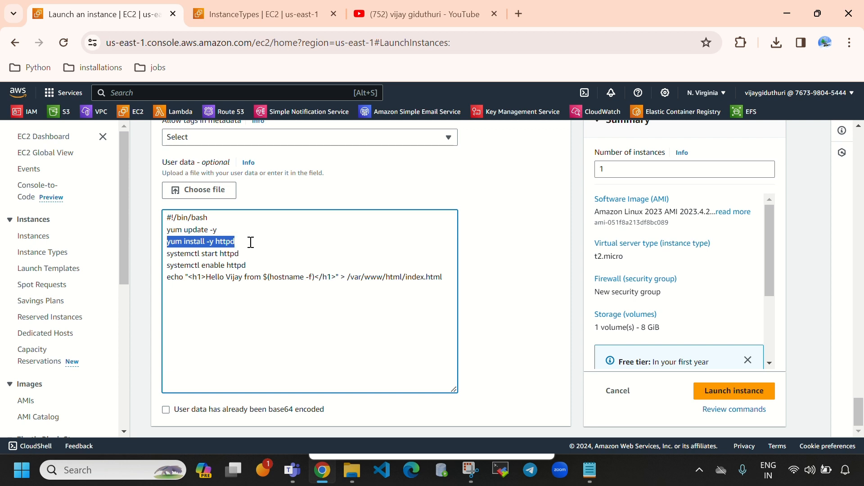
{"action": "left_click", "coordinate": [251, 242]}
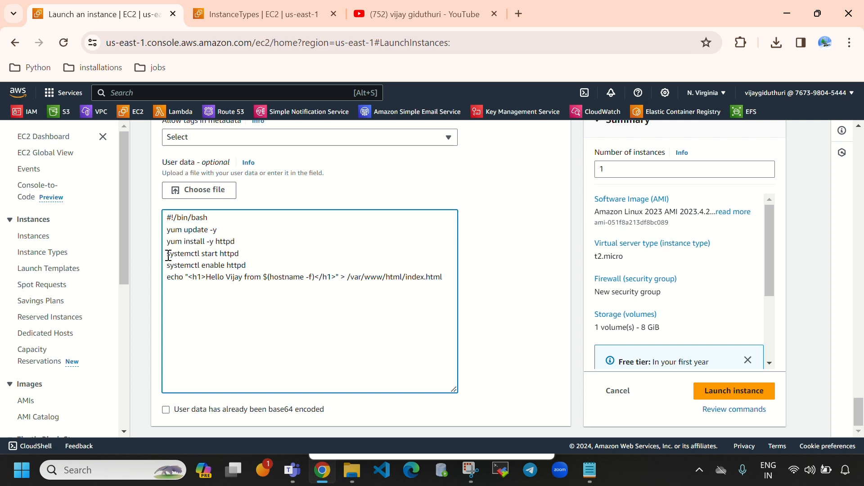
{"action": "left_click_drag", "start_coordinate": [169, 254], "coordinate": [248, 252]}
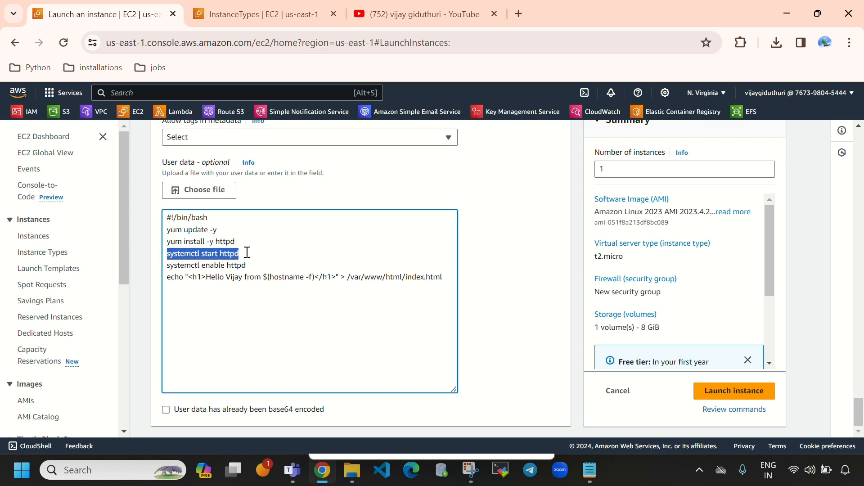
{"action": "left_click_drag", "start_coordinate": [171, 265], "coordinate": [250, 264]}
{"action": "left_click", "coordinate": [306, 313]}
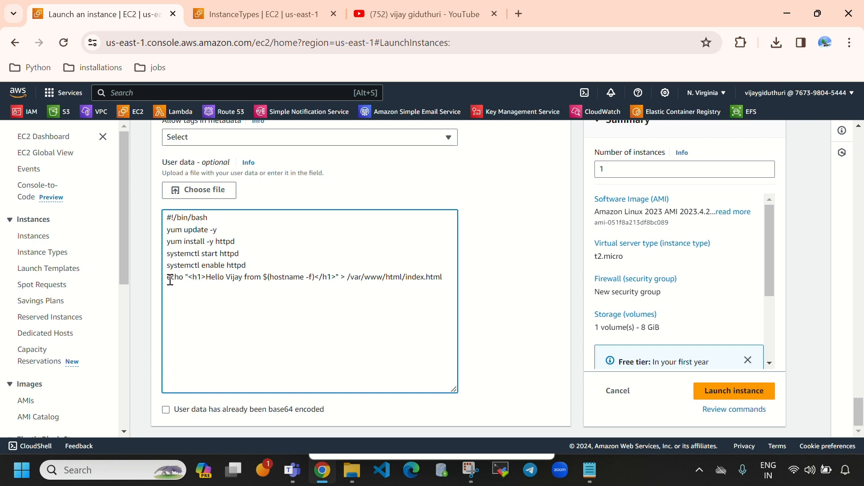
{"action": "left_click_drag", "start_coordinate": [170, 280], "coordinate": [308, 281]}
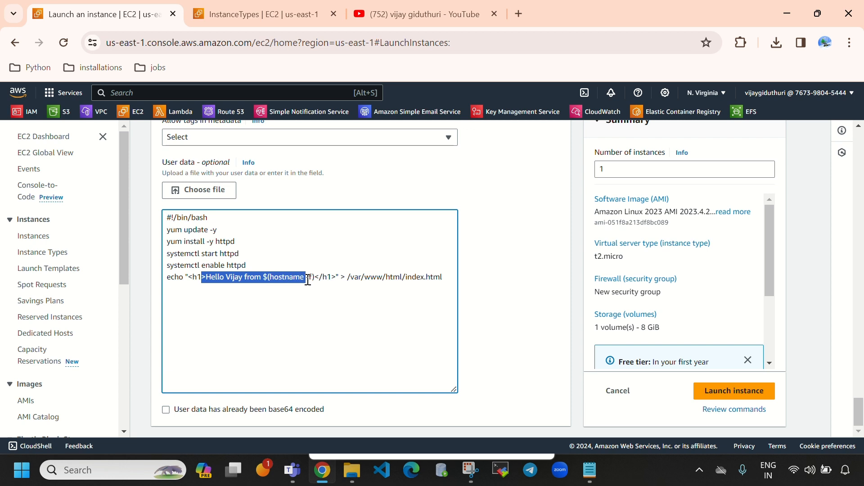
{"action": "left_click", "coordinate": [270, 277]}
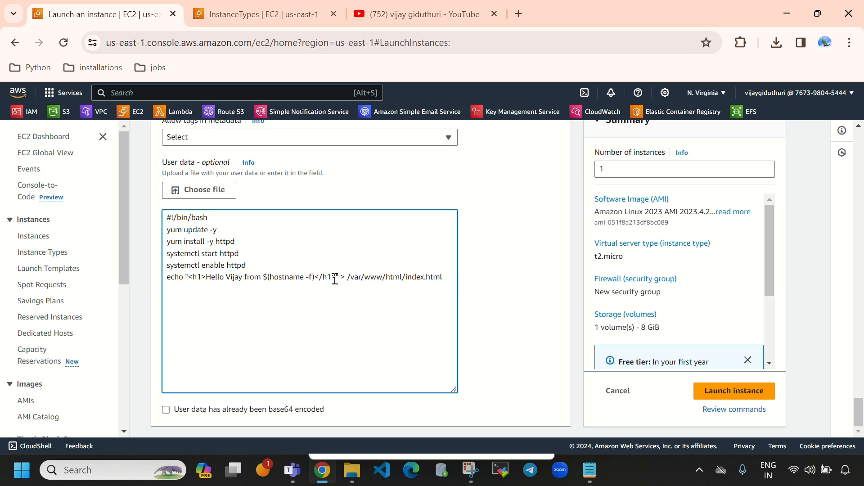
Look over the metadata settings above the user data and recheck the script's httpd package and hello message.
{"action": "scroll", "coordinate": [362, 342], "scroll_direction": "up", "scroll_amount": 10}
{"action": "scroll", "coordinate": [360, 332], "scroll_direction": "down", "scroll_amount": 10}
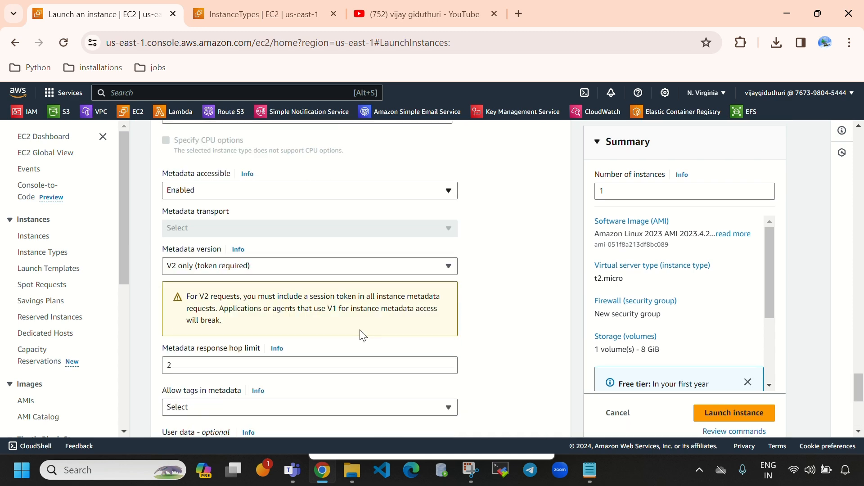
{"action": "scroll", "coordinate": [370, 302], "scroll_direction": "up", "scroll_amount": 5}
{"action": "scroll", "coordinate": [370, 304], "scroll_direction": "down", "scroll_amount": 5}
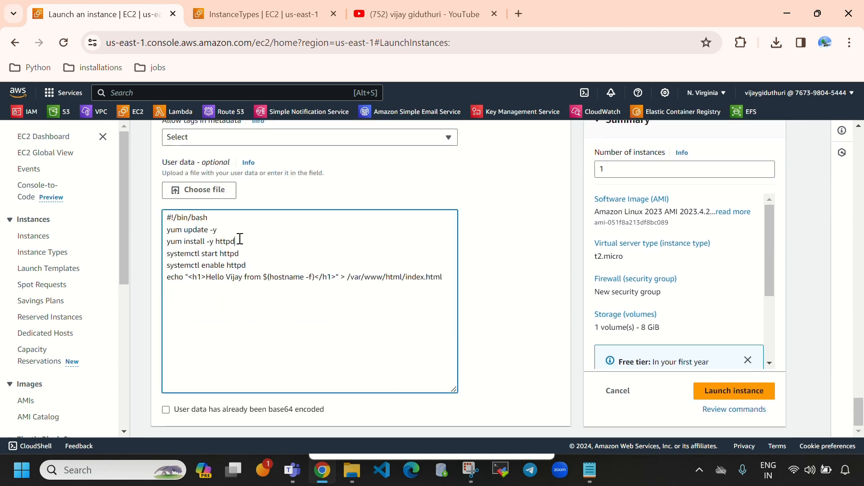
{"action": "left_click_drag", "start_coordinate": [240, 239], "coordinate": [219, 244]}
{"action": "left_click", "coordinate": [250, 297]}
{"action": "left_click_drag", "start_coordinate": [206, 277], "coordinate": [313, 285]}
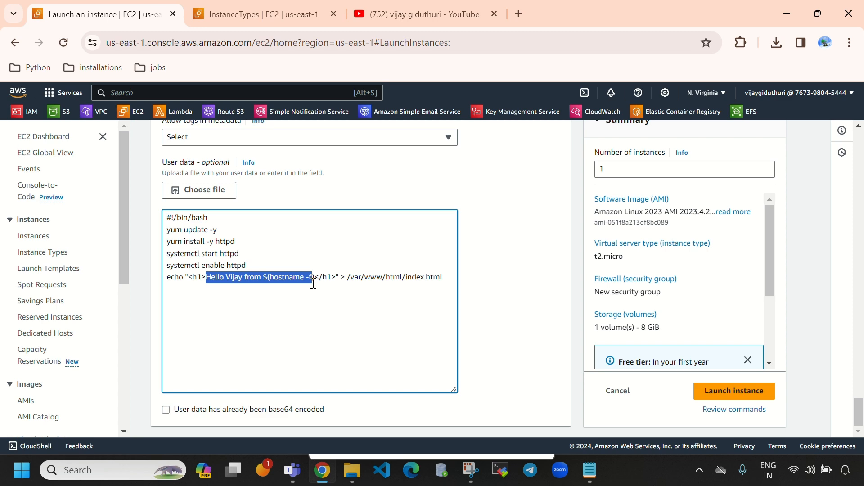
Launch the configured instance and open the list of instances.
{"action": "scroll", "coordinate": [352, 342], "scroll_direction": "up", "scroll_amount": 20}
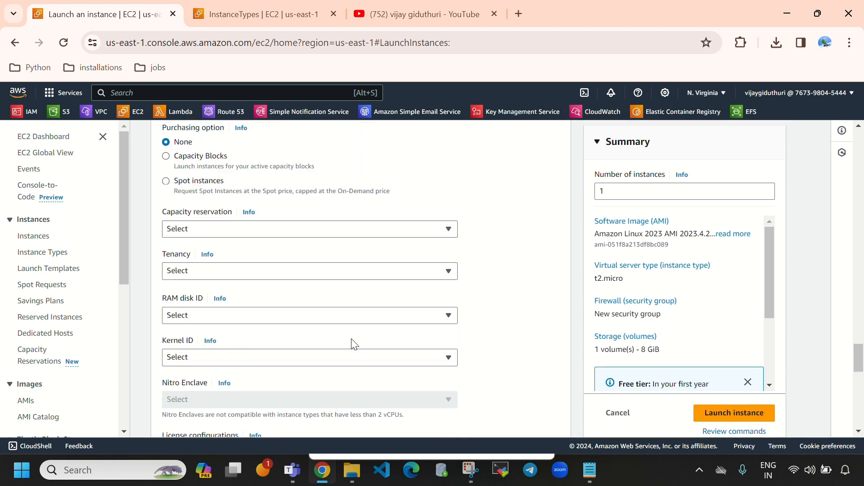
{"action": "scroll", "coordinate": [358, 344], "scroll_direction": "up", "scroll_amount": 15}
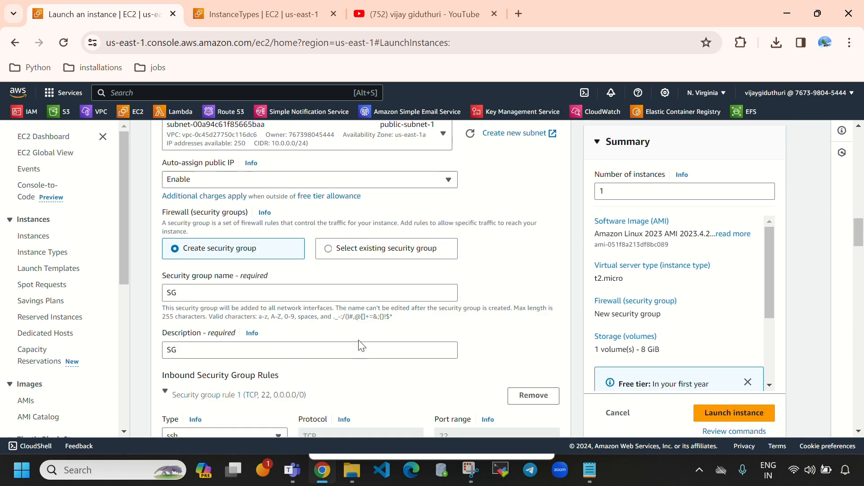
{"action": "scroll", "coordinate": [280, 320], "scroll_direction": "down", "scroll_amount": 3}
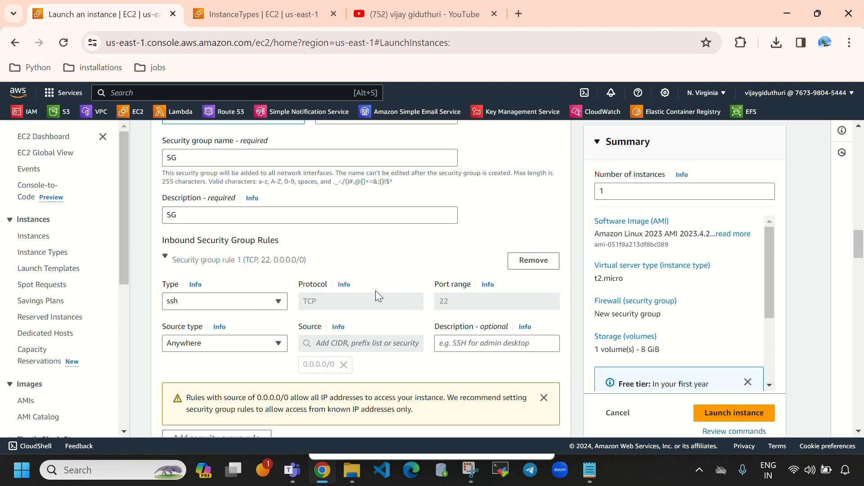
{"action": "scroll", "coordinate": [367, 285], "scroll_direction": "down", "scroll_amount": 20}
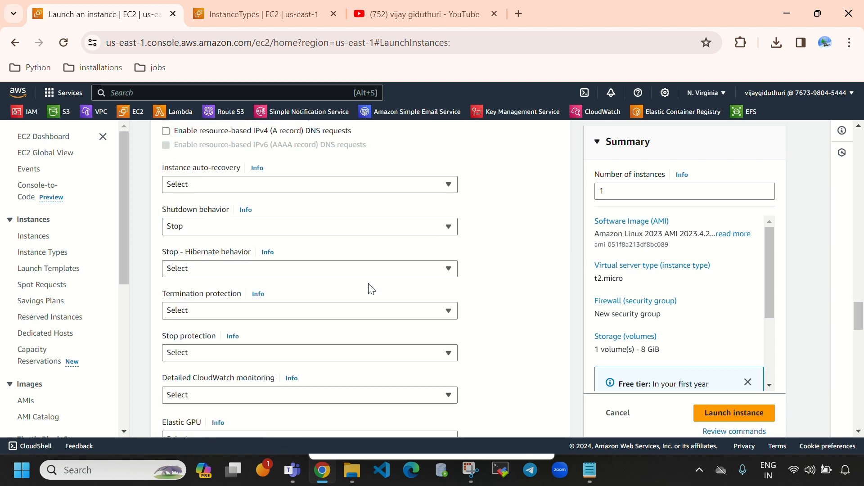
{"action": "scroll", "coordinate": [372, 289], "scroll_direction": "down", "scroll_amount": 10}
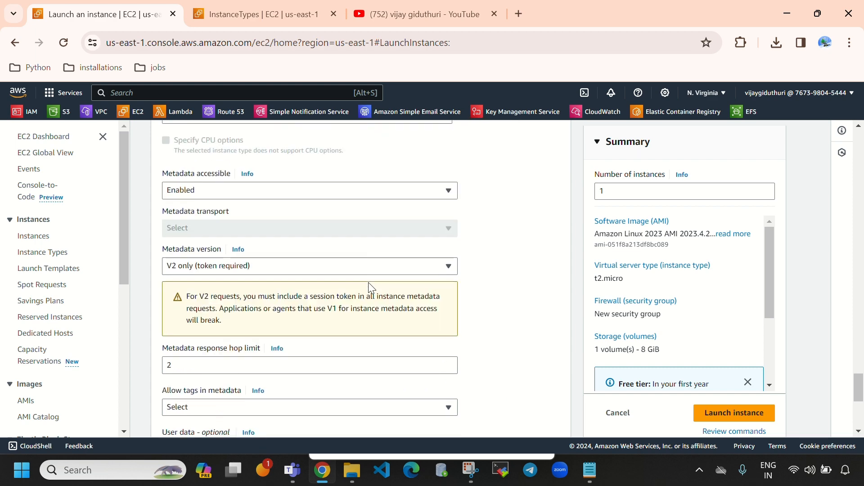
{"action": "left_click", "coordinate": [728, 412]}
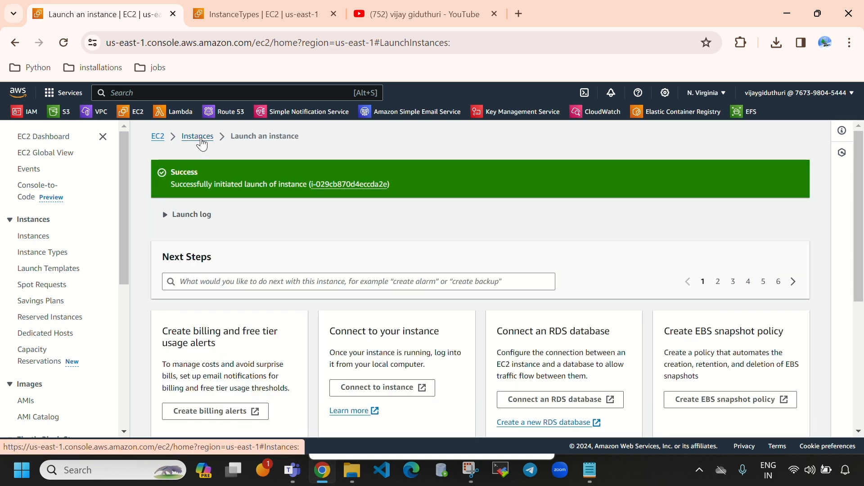
{"action": "left_click", "coordinate": [201, 144]}
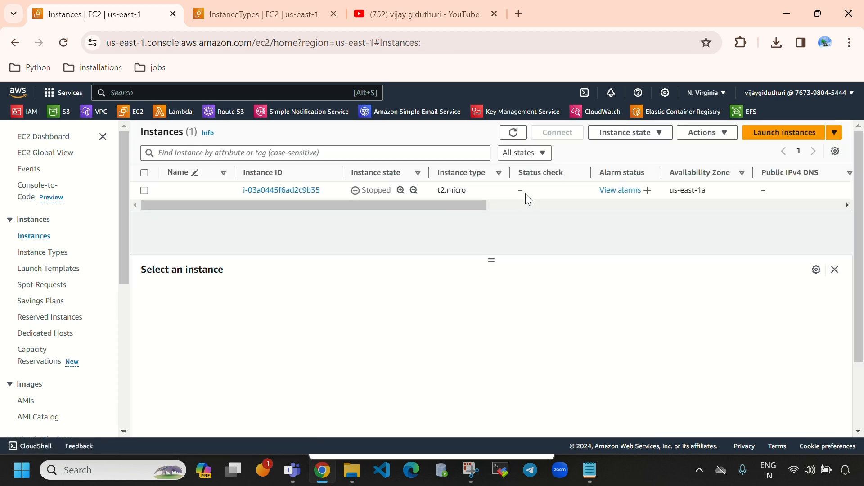
Refresh the instances list and select demo-instance to show its details, checking its state and instance type.
{"action": "left_click", "coordinate": [512, 133]}
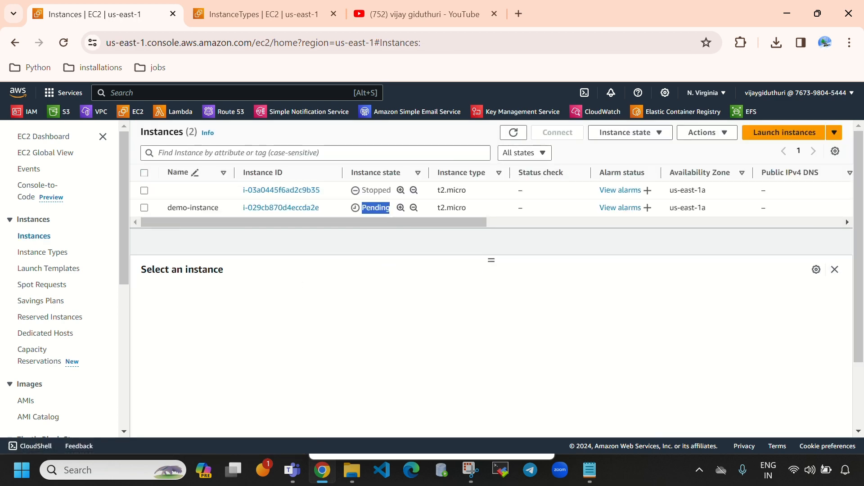
{"action": "left_click", "coordinate": [429, 210]}
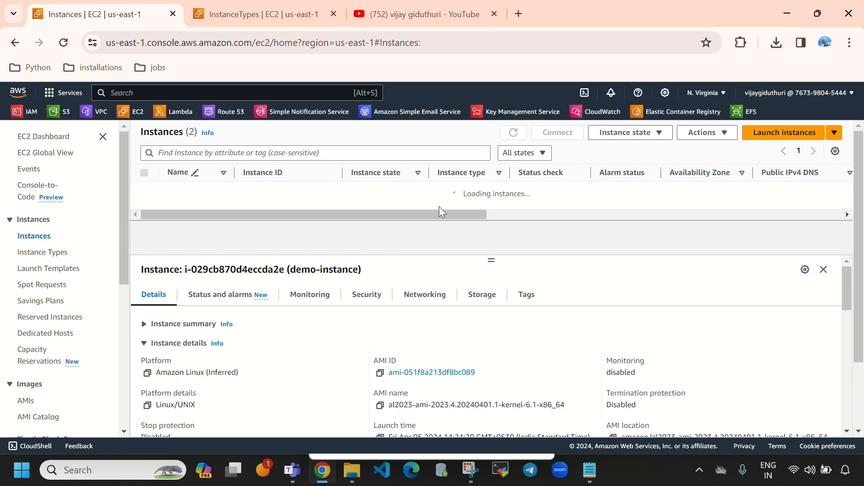
{"action": "double_click", "coordinate": [450, 208]}
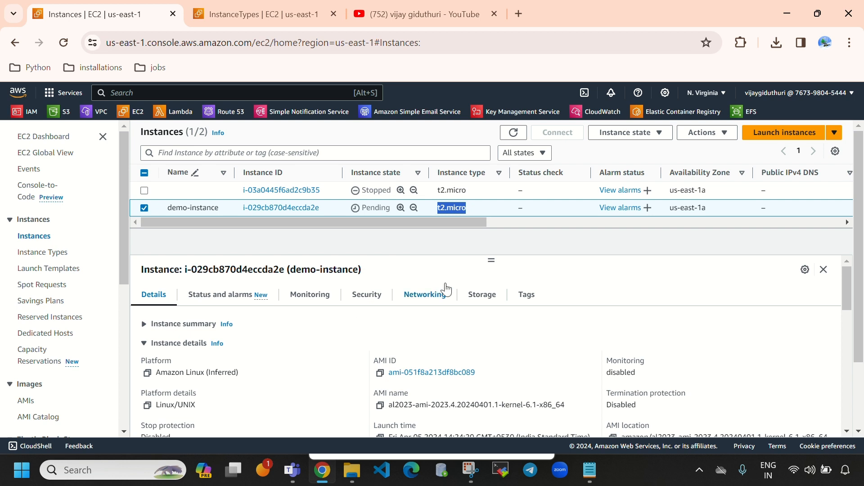
{"action": "left_click", "coordinate": [485, 259]}
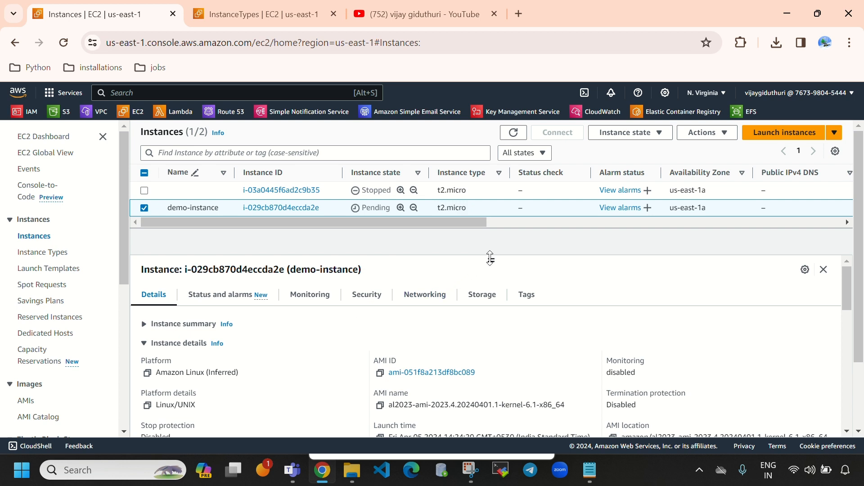
{"action": "left_click", "coordinate": [144, 209]}
{"action": "left_click", "coordinate": [145, 209]}
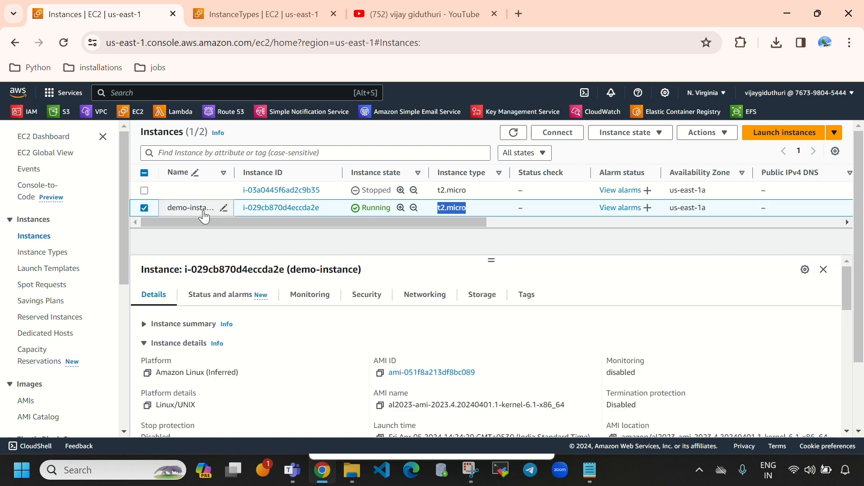
Expand the instance summary of demo-instance and read its ID, IP addresses, instance type, VPC, subnet and AMI information.
{"action": "left_click", "coordinate": [184, 324]}
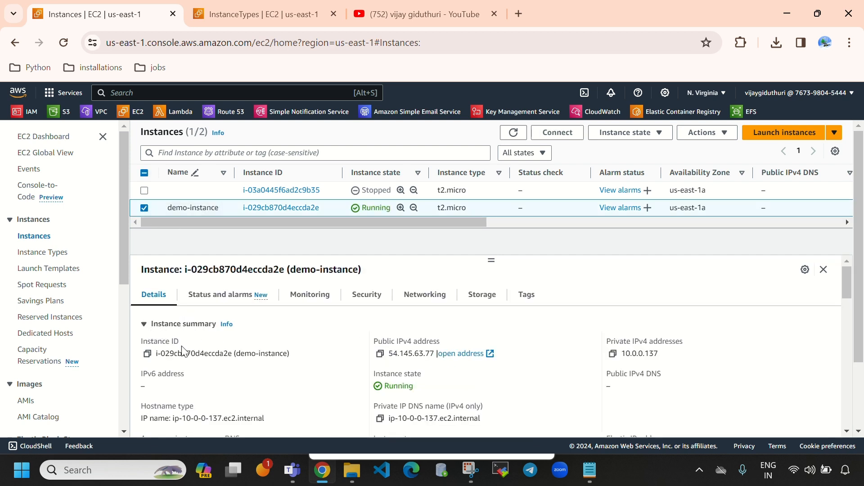
{"action": "left_click_drag", "start_coordinate": [143, 342], "coordinate": [208, 347]}
{"action": "scroll", "coordinate": [428, 342], "scroll_direction": "down", "scroll_amount": 3}
{"action": "scroll", "coordinate": [425, 333], "scroll_direction": "up", "scroll_amount": 2}
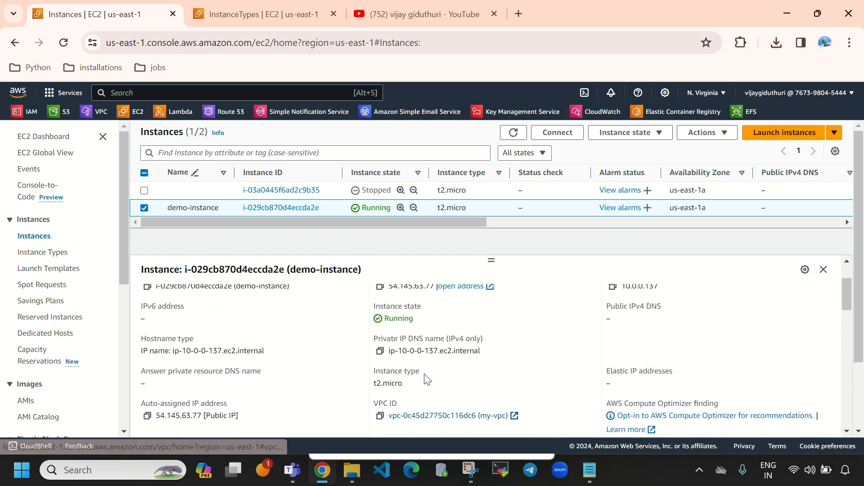
{"action": "scroll", "coordinate": [455, 353], "scroll_direction": "down", "scroll_amount": 2}
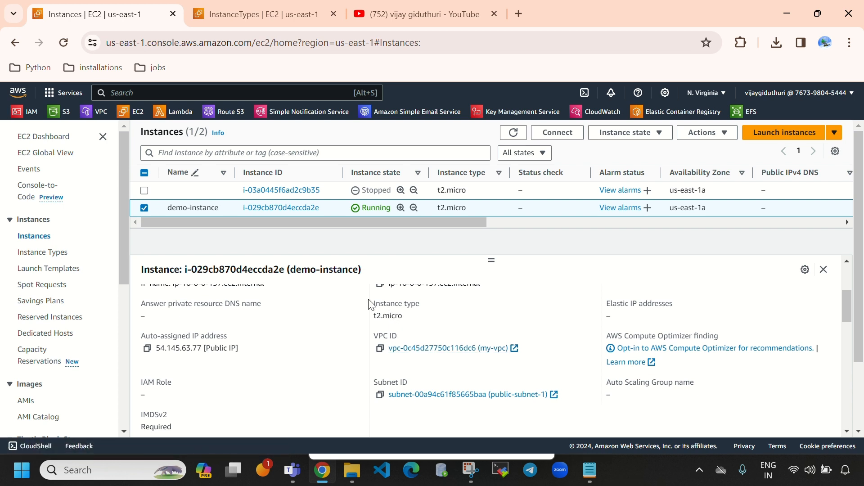
{"action": "left_click_drag", "start_coordinate": [369, 304], "coordinate": [380, 325]}
{"action": "scroll", "coordinate": [323, 351], "scroll_direction": "down", "scroll_amount": 1}
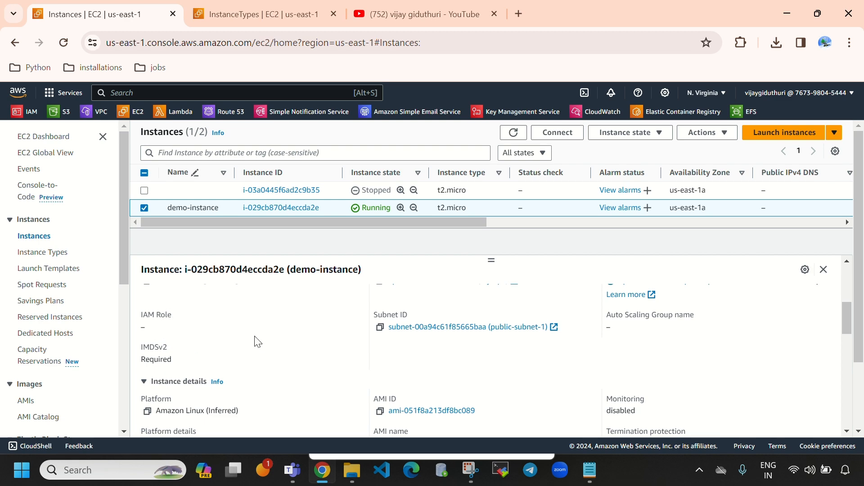
{"action": "scroll", "coordinate": [401, 344], "scroll_direction": "down", "scroll_amount": 1}
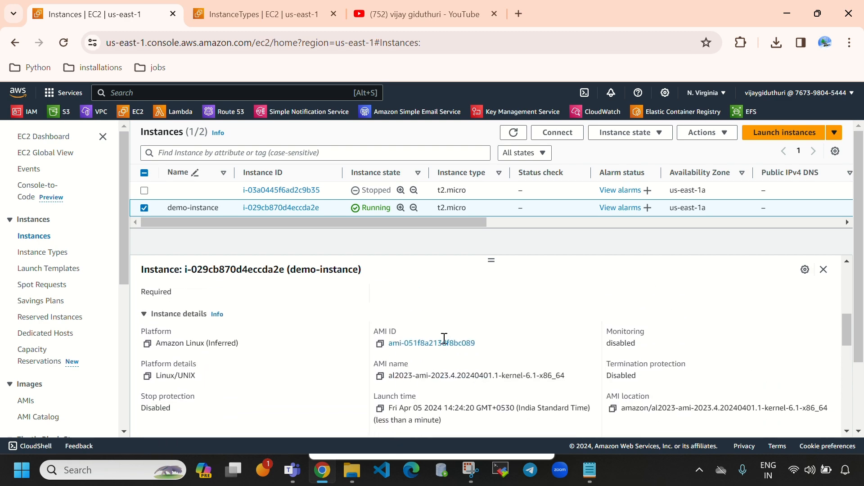
{"action": "scroll", "coordinate": [444, 338], "scroll_direction": "up", "scroll_amount": 2}
{"action": "scroll", "coordinate": [450, 347], "scroll_direction": "up", "scroll_amount": 3}
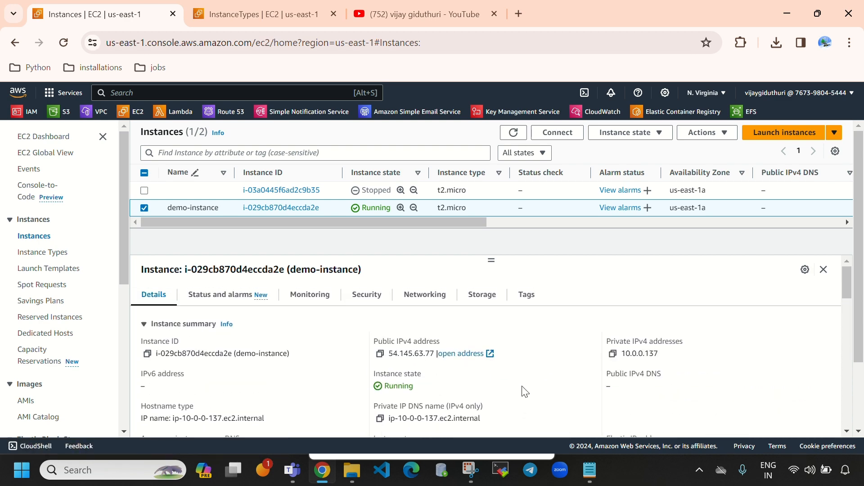
Examine the instance details of demo-instance down to the key pair assigned at launch.
{"action": "scroll", "coordinate": [526, 393], "scroll_direction": "down", "scroll_amount": 6}
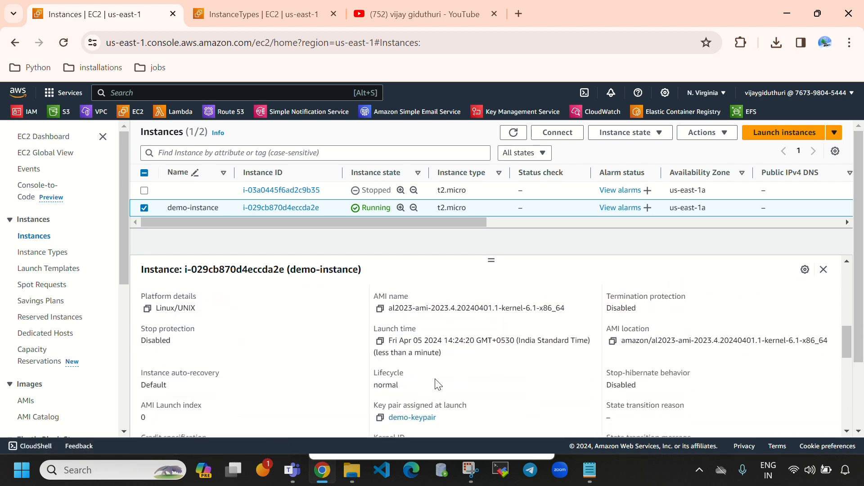
{"action": "scroll", "coordinate": [438, 384], "scroll_direction": "down", "scroll_amount": 2}
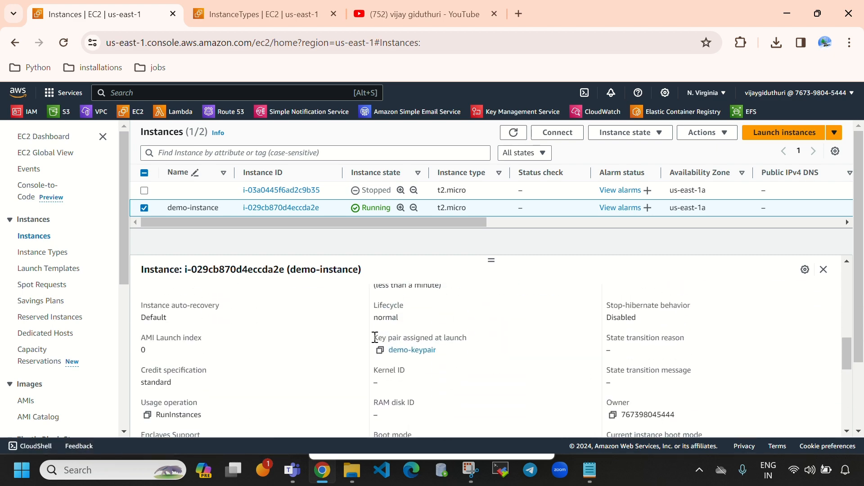
{"action": "left_click_drag", "start_coordinate": [375, 338], "coordinate": [468, 338]}
{"action": "left_click", "coordinate": [404, 365]}
{"action": "left_click_drag", "start_coordinate": [373, 342], "coordinate": [495, 338]}
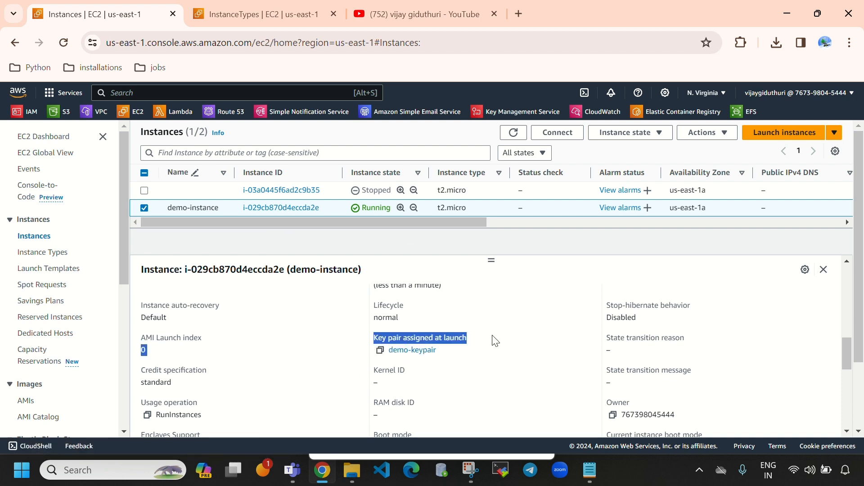
{"action": "scroll", "coordinate": [462, 394], "scroll_direction": "up", "scroll_amount": 6}
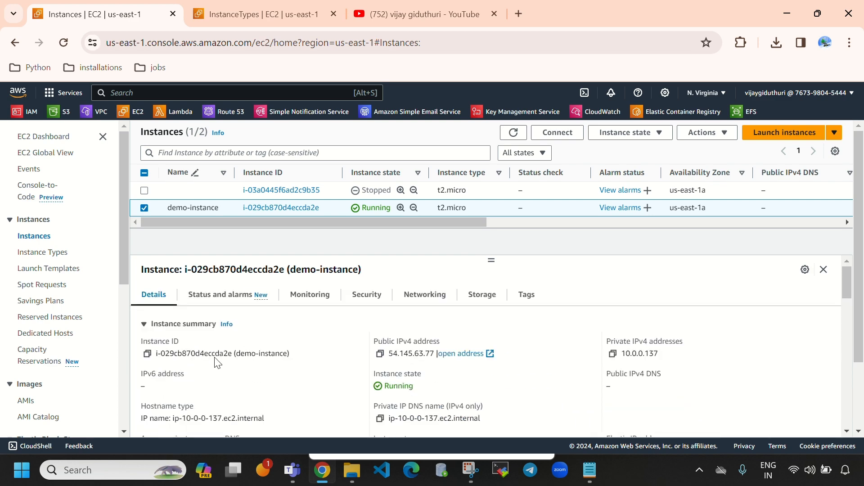
Look over the status checks, alarms and monitoring graphs of demo-instance.
{"action": "left_click", "coordinate": [234, 299]}
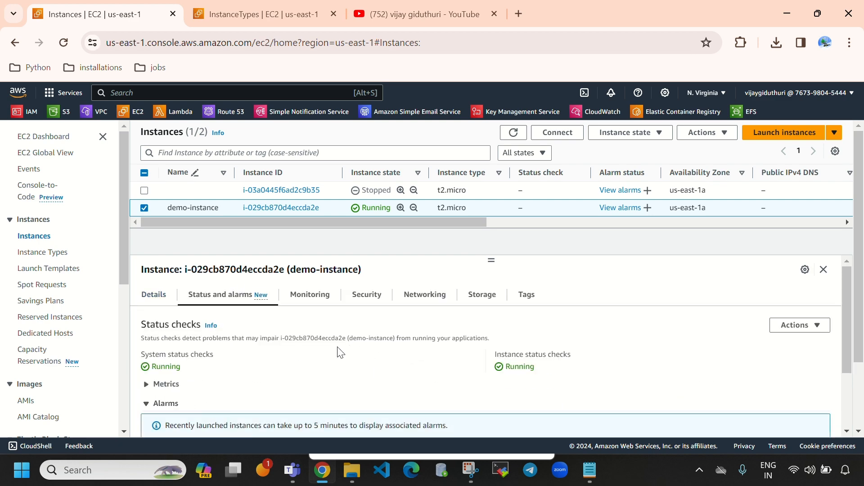
{"action": "scroll", "coordinate": [390, 379], "scroll_direction": "down", "scroll_amount": 1}
{"action": "scroll", "coordinate": [390, 379], "scroll_direction": "down", "scroll_amount": 3}
{"action": "scroll", "coordinate": [332, 403], "scroll_direction": "up", "scroll_amount": 3}
{"action": "left_click", "coordinate": [311, 301]}
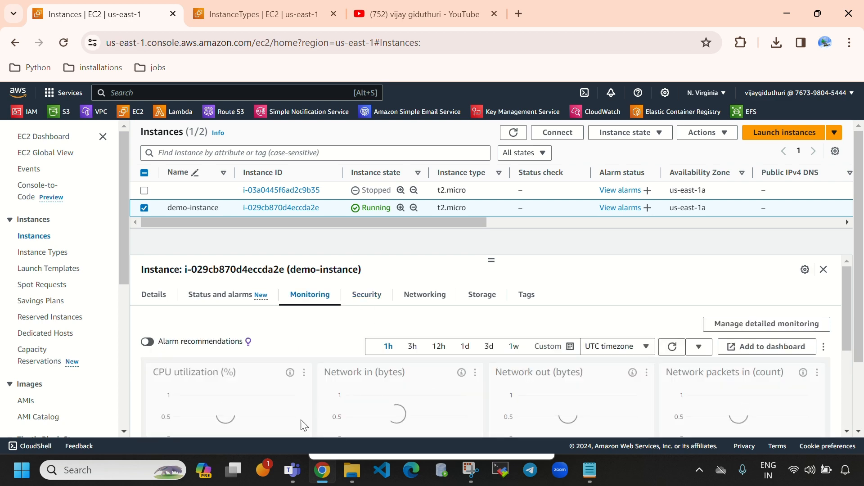
{"action": "scroll", "coordinate": [405, 373], "scroll_direction": "down", "scroll_amount": 2}
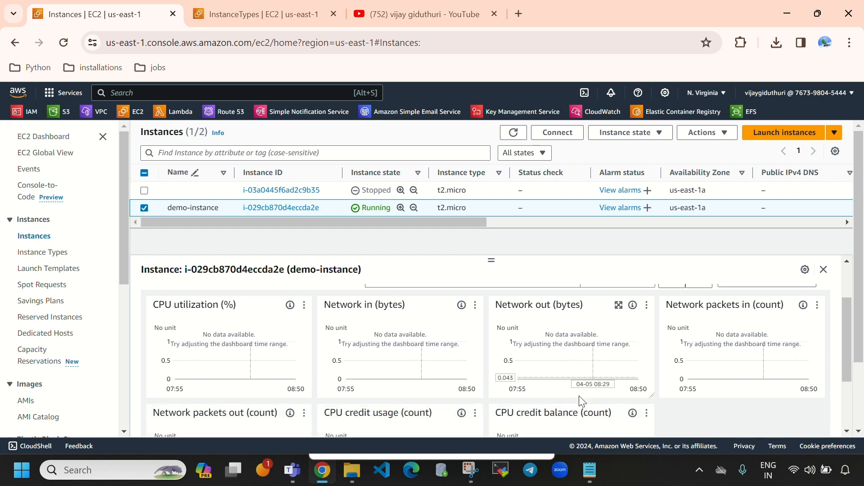
{"action": "scroll", "coordinate": [643, 390], "scroll_direction": "down", "scroll_amount": 2}
{"action": "scroll", "coordinate": [306, 427], "scroll_direction": "up", "scroll_amount": 4}
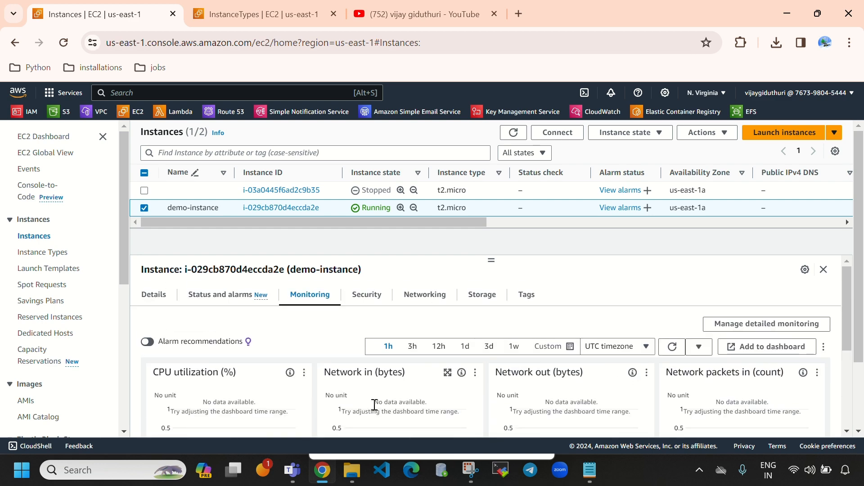
Review the security details of demo-instance, including IAM role, launch time, security group and inbound rules.
{"action": "left_click", "coordinate": [365, 301]}
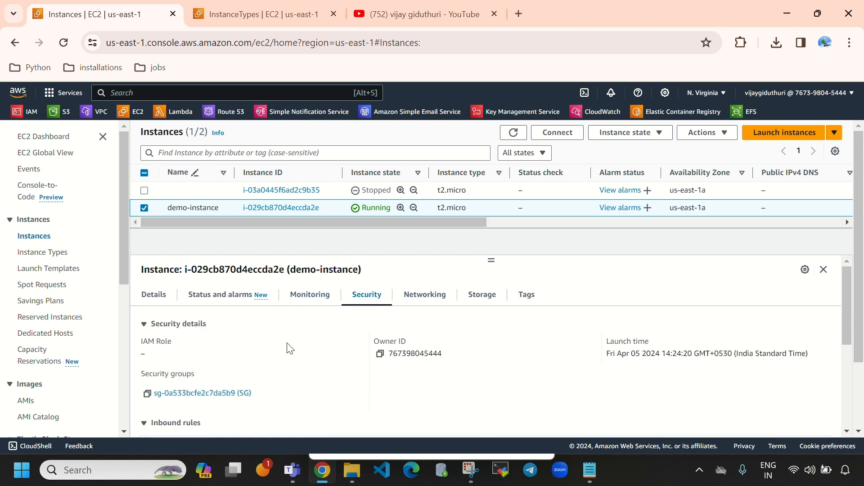
{"action": "left_click_drag", "start_coordinate": [140, 341], "coordinate": [170, 357]}
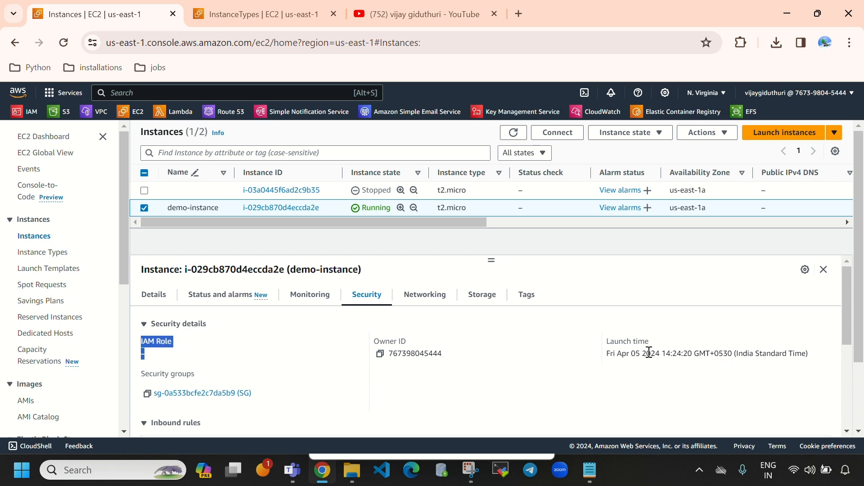
{"action": "left_click_drag", "start_coordinate": [602, 341], "coordinate": [677, 338]}
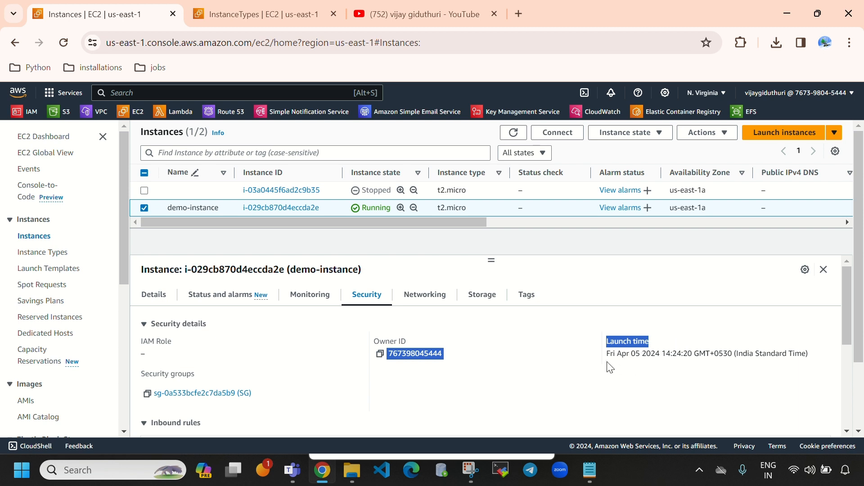
{"action": "left_click_drag", "start_coordinate": [608, 356], "coordinate": [668, 357]}
{"action": "left_click", "coordinate": [601, 387]}
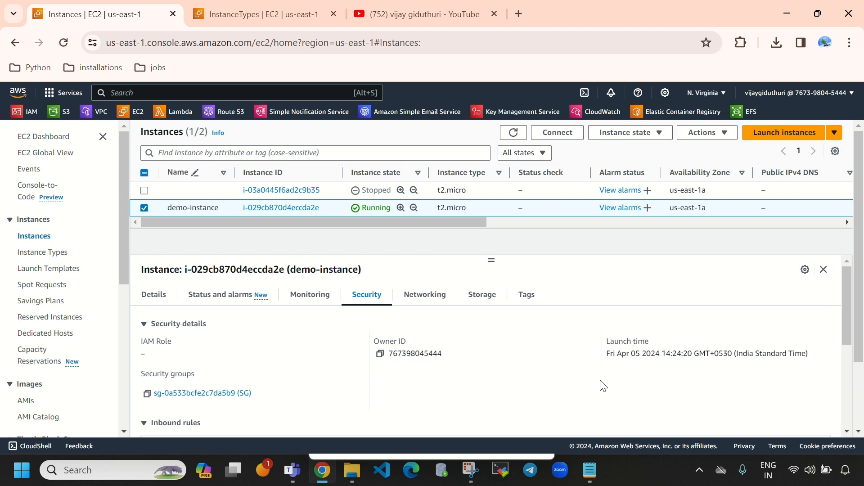
{"action": "scroll", "coordinate": [450, 387], "scroll_direction": "down", "scroll_amount": 3}
{"action": "scroll", "coordinate": [271, 396], "scroll_direction": "up", "scroll_amount": 2}
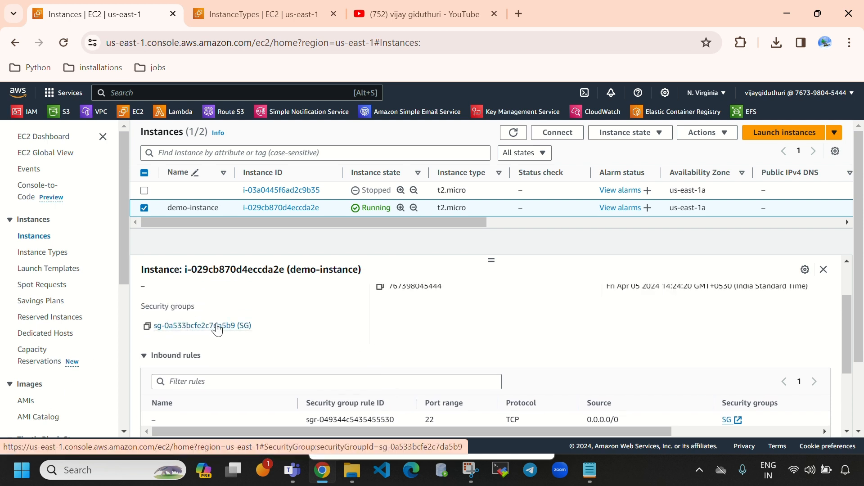
{"action": "scroll", "coordinate": [484, 351], "scroll_direction": "up", "scroll_amount": 2}
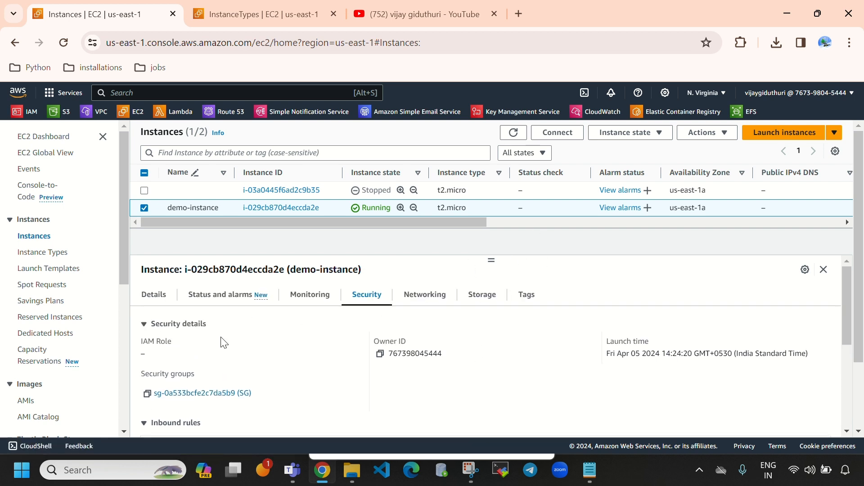
Copy the public IPv4 address of demo-instance and load it in a new browser tab.
{"action": "left_click", "coordinate": [165, 296]}
{"action": "left_click", "coordinate": [380, 354]}
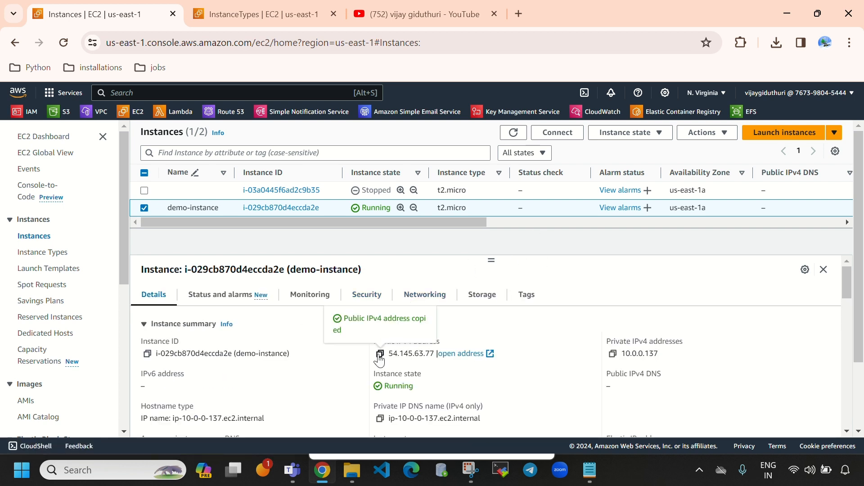
{"action": "left_click", "coordinate": [826, 13]}
{"action": "left_click", "coordinate": [524, 59]}
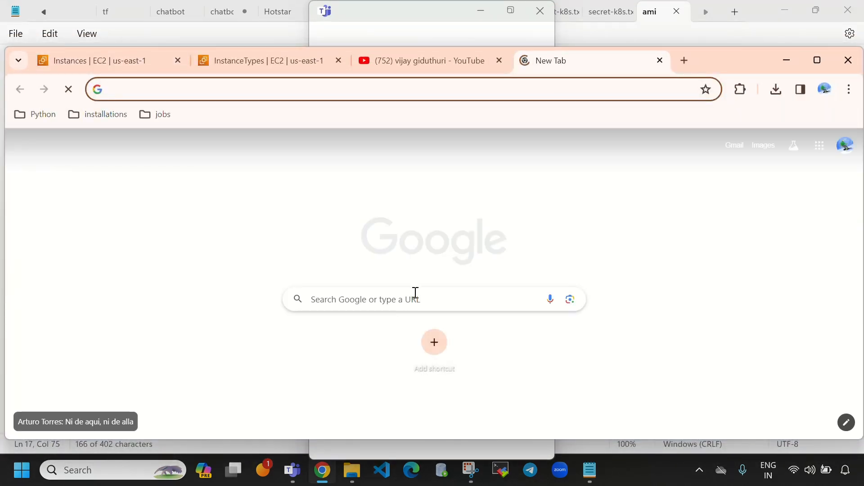
{"action": "left_click", "coordinate": [410, 300]}
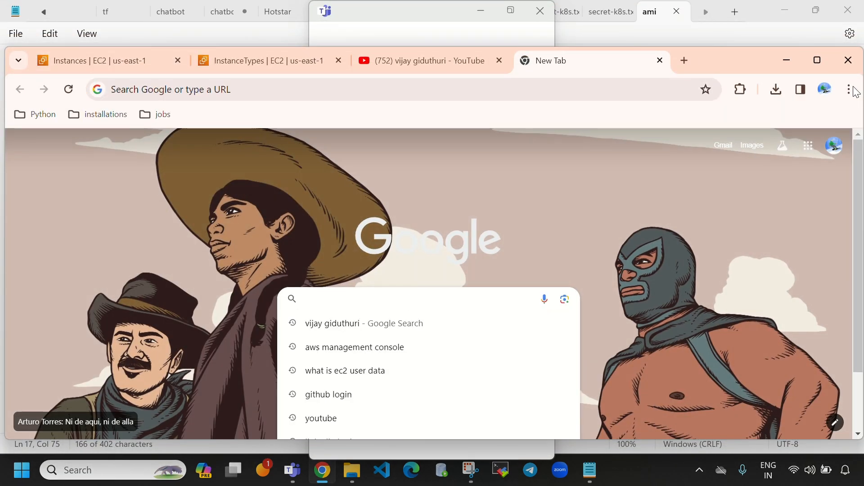
{"action": "left_click", "coordinate": [818, 60]}
{"action": "key", "text": "ctrl+v"}
{"action": "key", "text": "Return"}
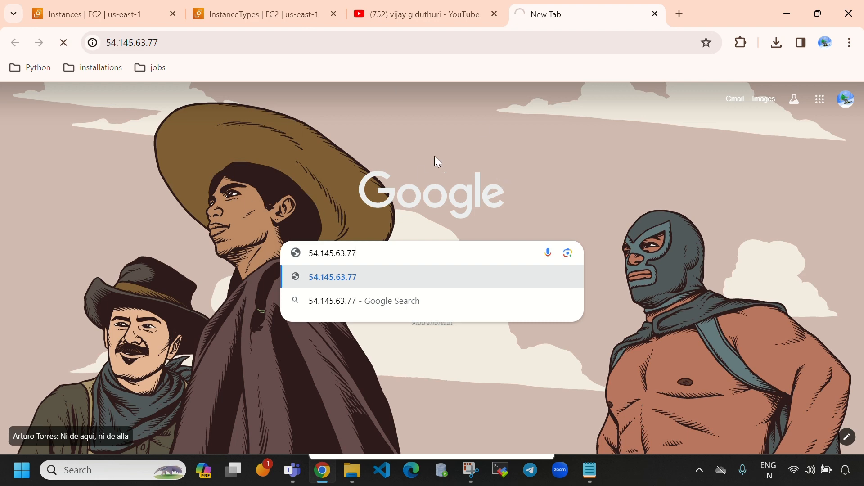
Recheck the instance summary of demo-instance while its page loads, and read the response at the public IP address.
{"action": "left_click", "coordinate": [260, 13]}
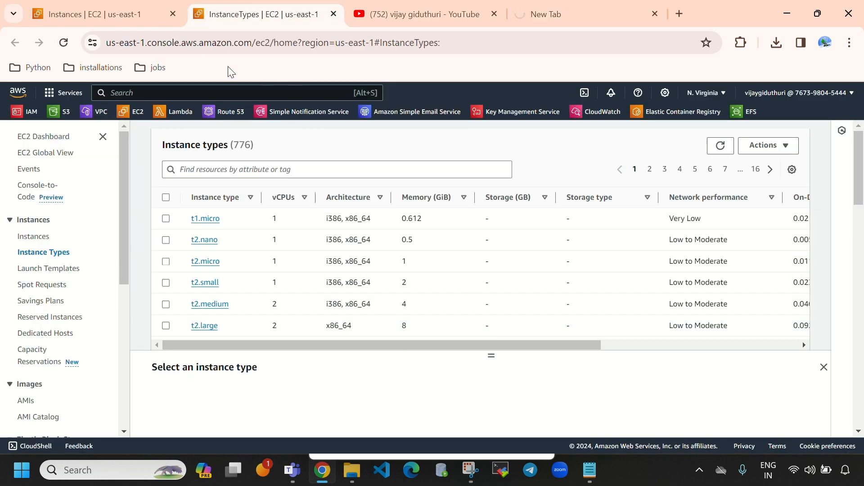
{"action": "left_click", "coordinate": [104, 18]}
{"action": "scroll", "coordinate": [442, 338], "scroll_direction": "down", "scroll_amount": 4}
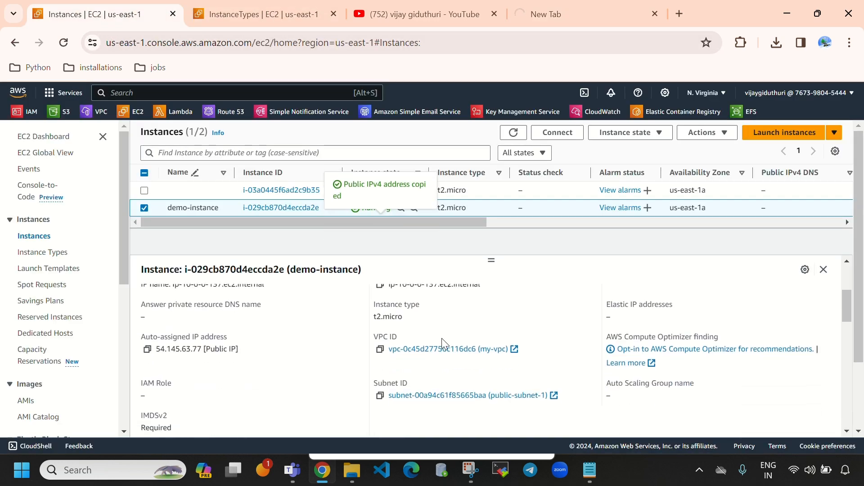
{"action": "scroll", "coordinate": [442, 339], "scroll_direction": "up", "scroll_amount": 4}
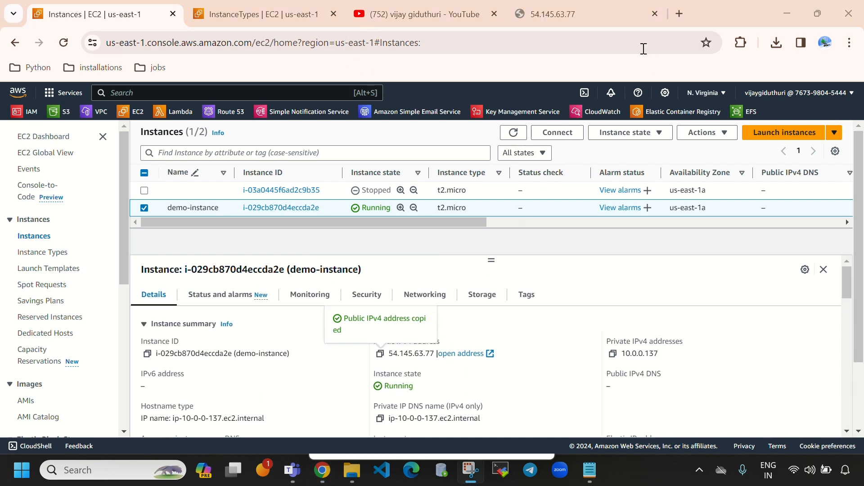
{"action": "left_click", "coordinate": [592, 7]}
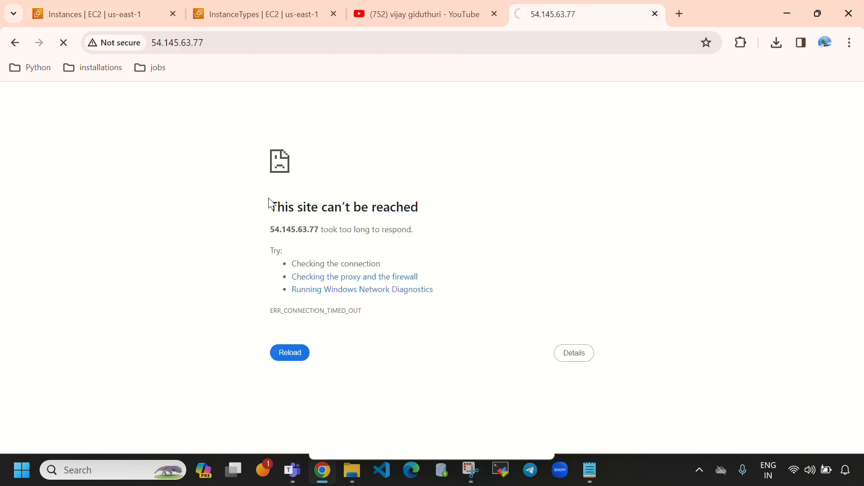
{"action": "left_click_drag", "start_coordinate": [270, 203], "coordinate": [442, 216]}
Open the security group SG of demo-instance in a new browser tab and bring up its inbound rules.
{"action": "left_click", "coordinate": [105, 9]}
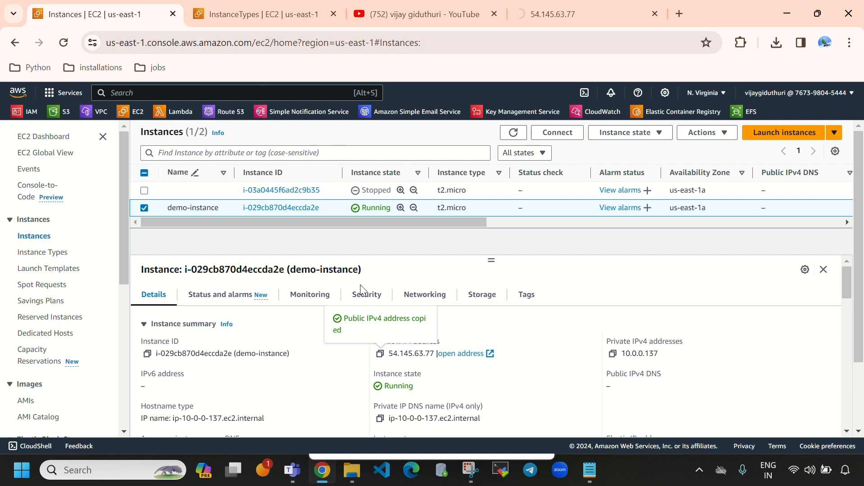
{"action": "left_click", "coordinate": [366, 296]}
{"action": "scroll", "coordinate": [355, 324], "scroll_direction": "down", "scroll_amount": 2}
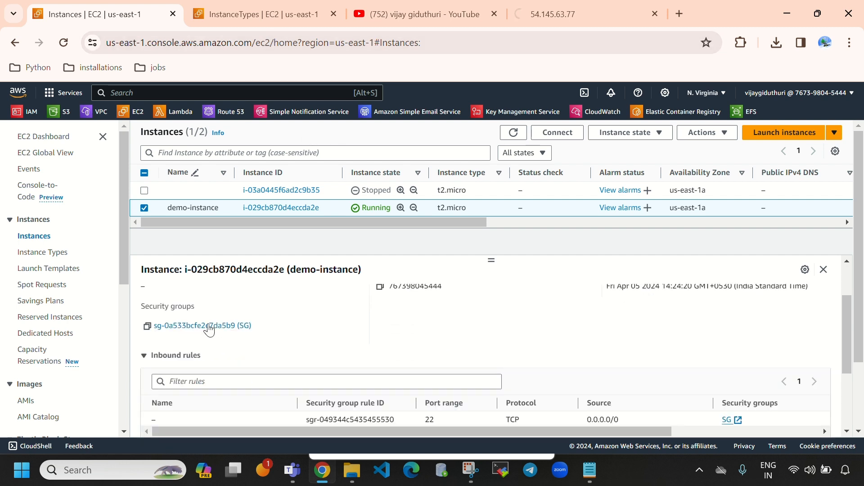
{"action": "right_click", "coordinate": [206, 330]}
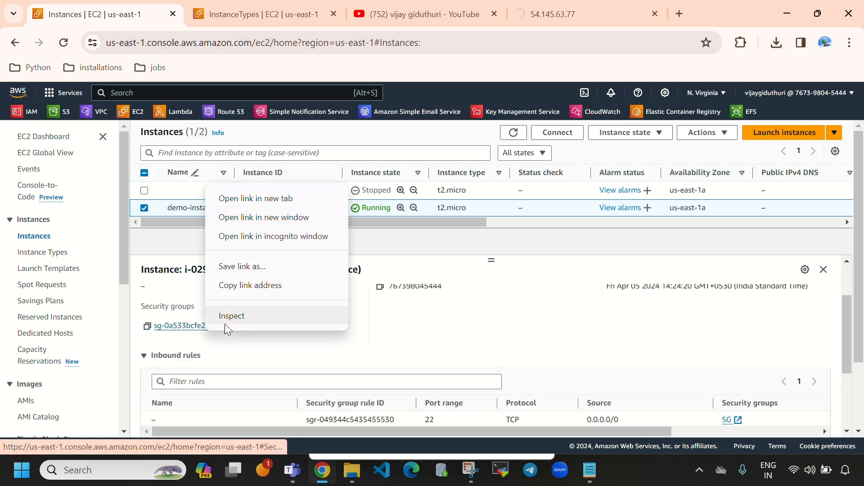
{"action": "left_click", "coordinate": [232, 199]}
{"action": "left_click", "coordinate": [210, 7]}
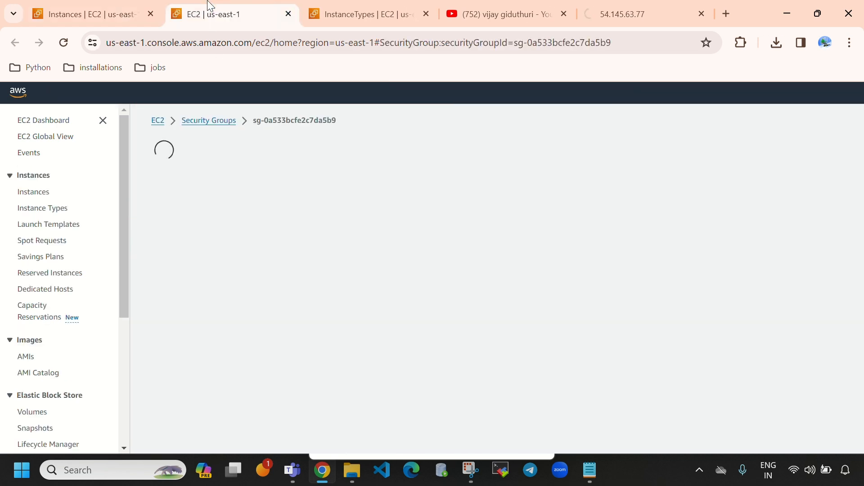
{"action": "scroll", "coordinate": [275, 361], "scroll_direction": "down", "scroll_amount": 1}
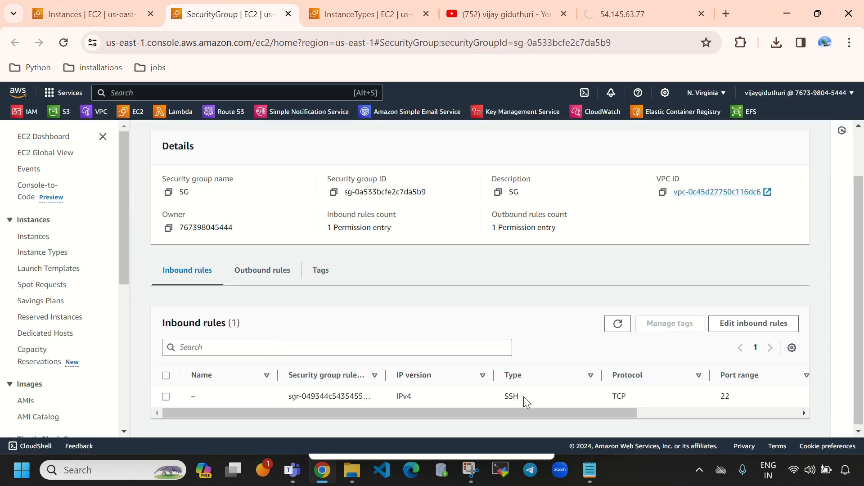
Check the type of the existing inbound rule in SG against the failing page at the public IP address.
{"action": "left_click_drag", "start_coordinate": [523, 396], "coordinate": [504, 395]}
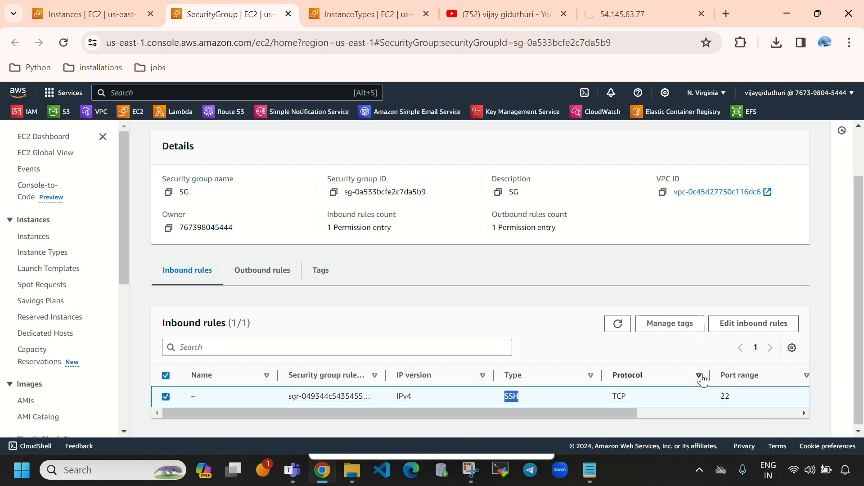
{"action": "left_click", "coordinate": [634, 11]}
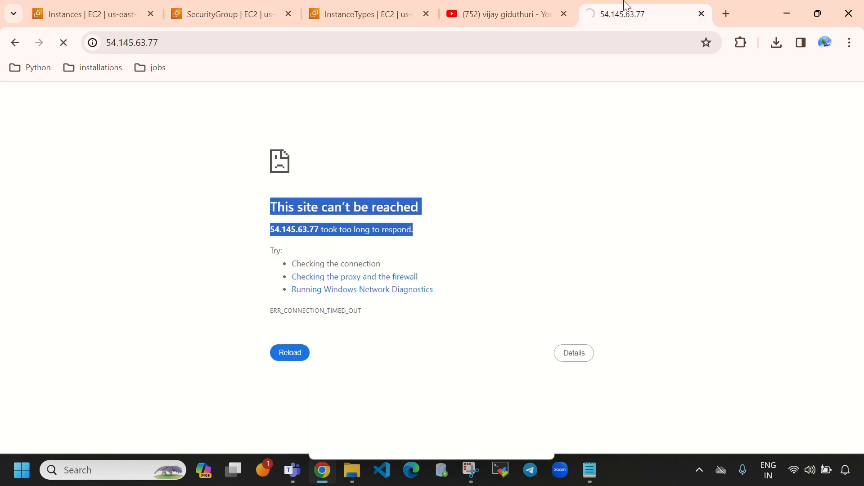
{"action": "left_click", "coordinate": [99, 10]}
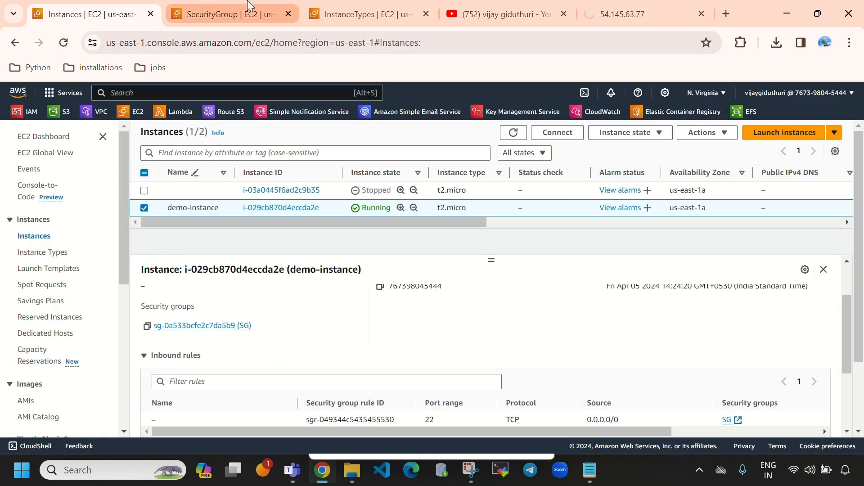
{"action": "left_click", "coordinate": [221, 13]}
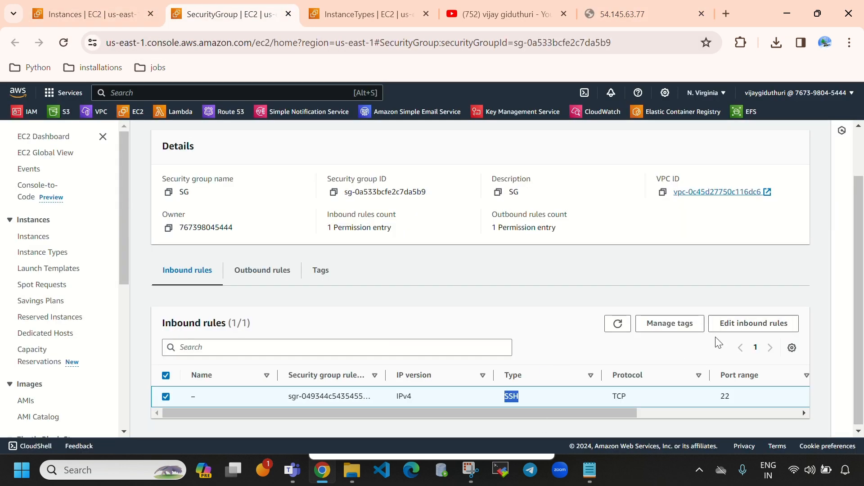
Start editing the inbound rules of SG and add a new rule of type HTTP.
{"action": "left_click", "coordinate": [753, 326]}
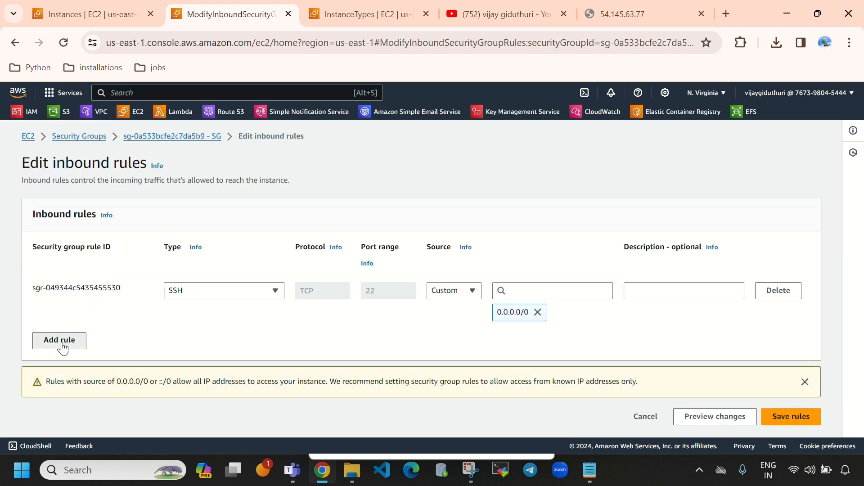
{"action": "left_click", "coordinate": [62, 342]}
{"action": "left_click", "coordinate": [232, 346]}
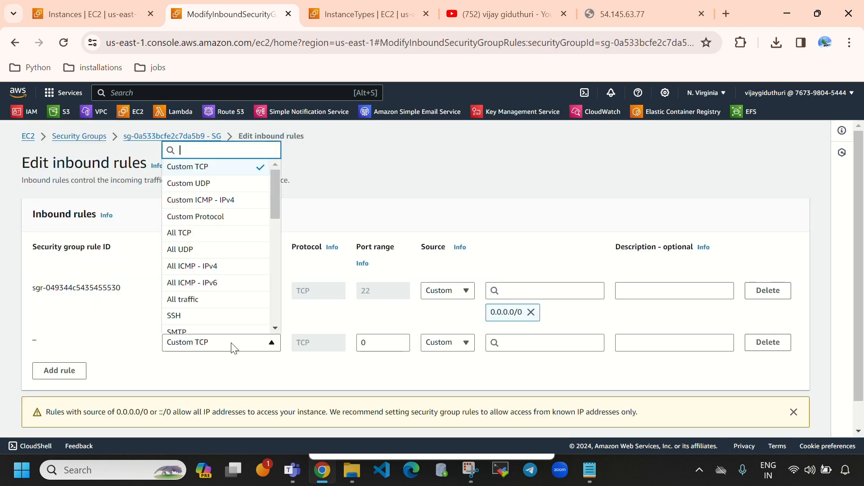
{"action": "scroll", "coordinate": [215, 232], "scroll_direction": "down", "scroll_amount": 3}
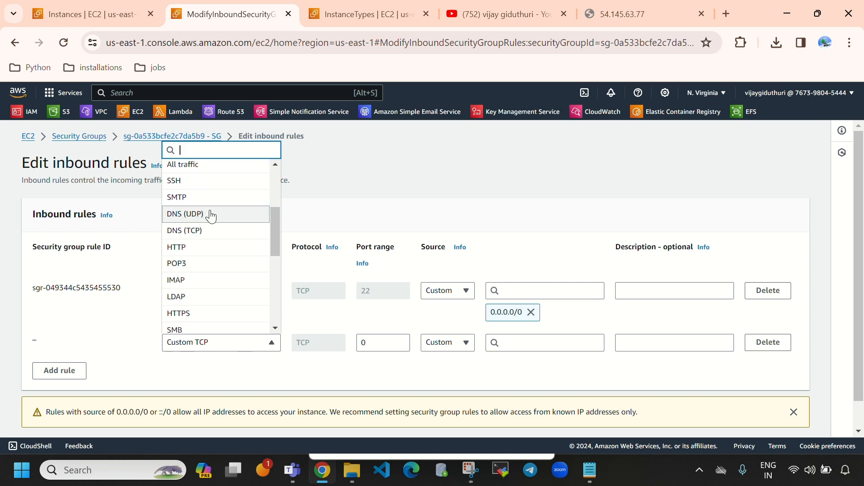
{"action": "left_click", "coordinate": [205, 248]}
{"action": "left_click", "coordinate": [238, 344]}
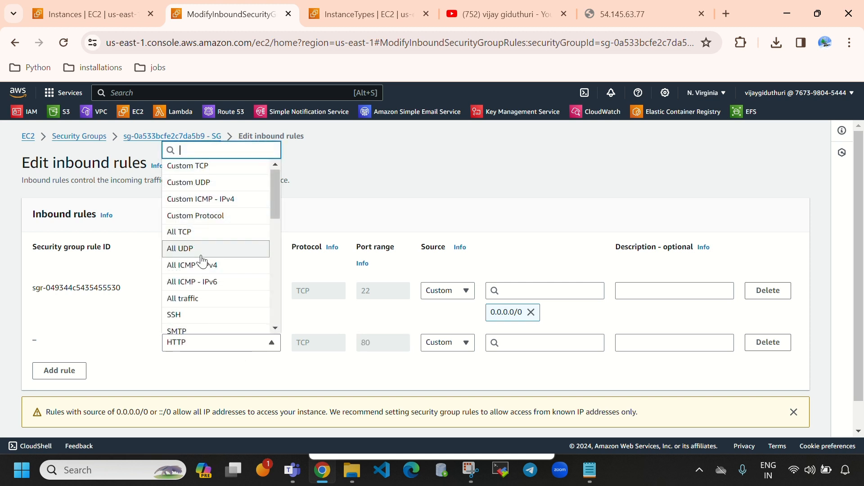
{"action": "scroll", "coordinate": [201, 261], "scroll_direction": "down", "scroll_amount": 3}
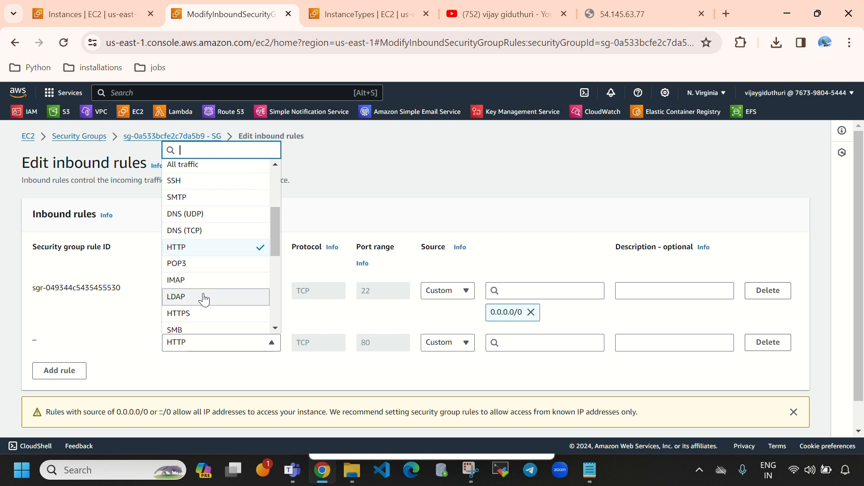
{"action": "scroll", "coordinate": [203, 300], "scroll_direction": "down", "scroll_amount": 2}
{"action": "scroll", "coordinate": [211, 250], "scroll_direction": "up", "scroll_amount": 2}
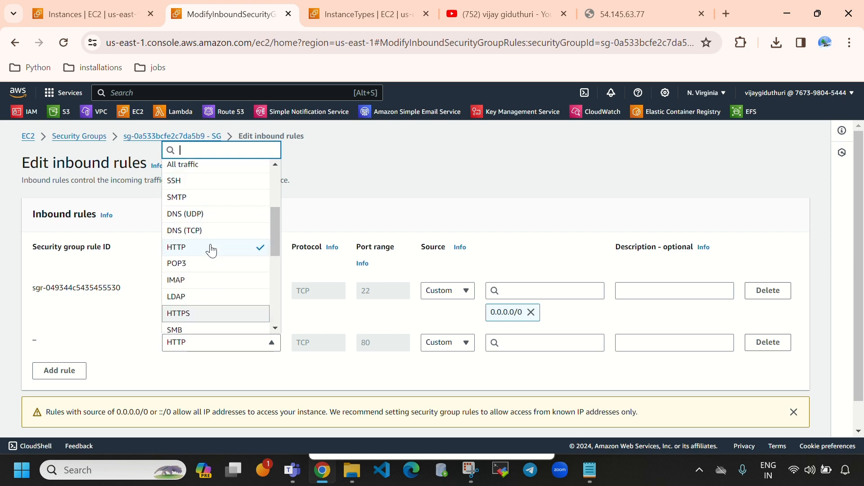
{"action": "left_click", "coordinate": [217, 248]}
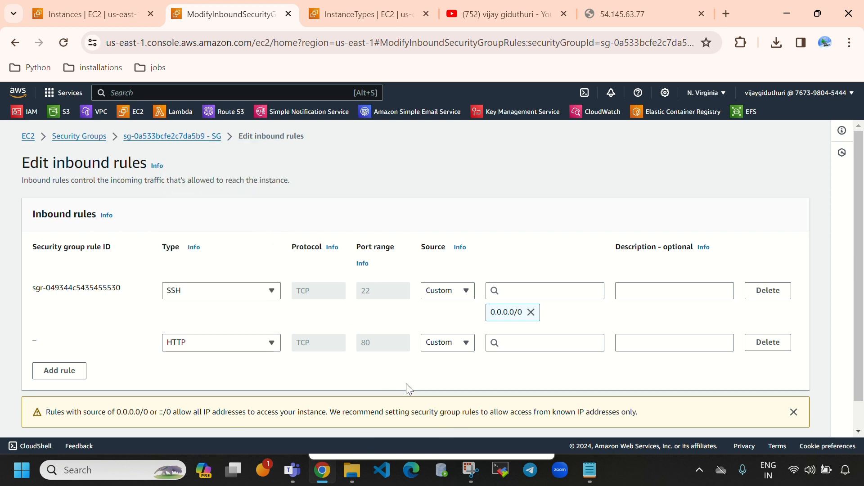
Allow the HTTP rule from anywhere with source 0.0.0.0/0 and save the inbound rules.
{"action": "left_click", "coordinate": [525, 349]}
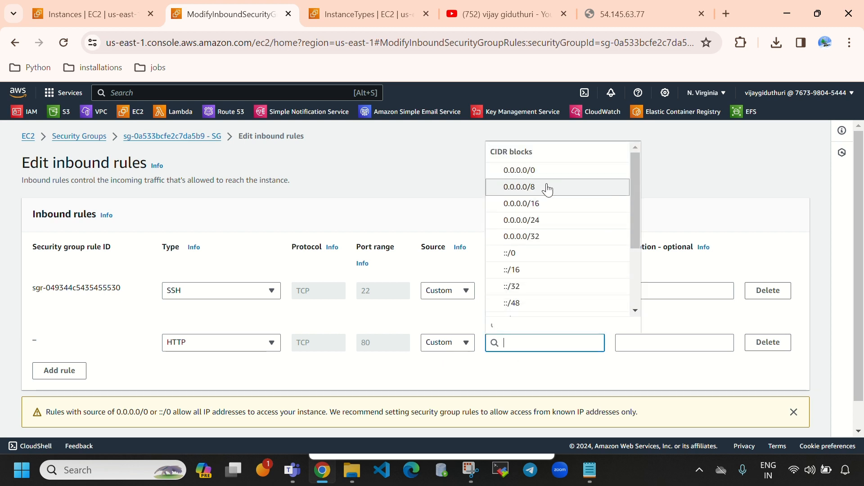
{"action": "left_click", "coordinate": [527, 170]}
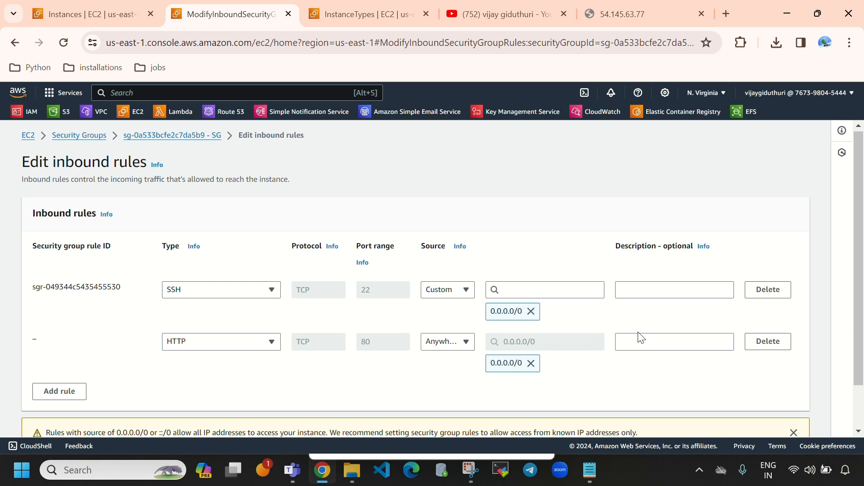
{"action": "scroll", "coordinate": [639, 338], "scroll_direction": "down", "scroll_amount": 2}
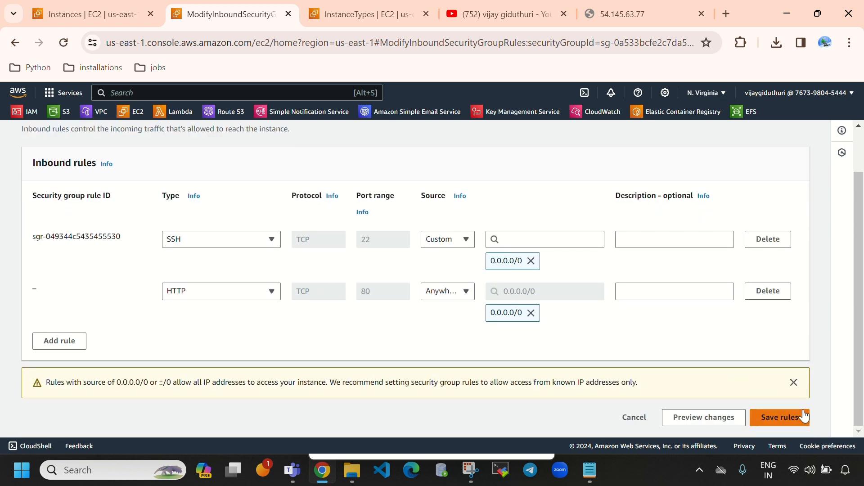
{"action": "left_click", "coordinate": [762, 417]}
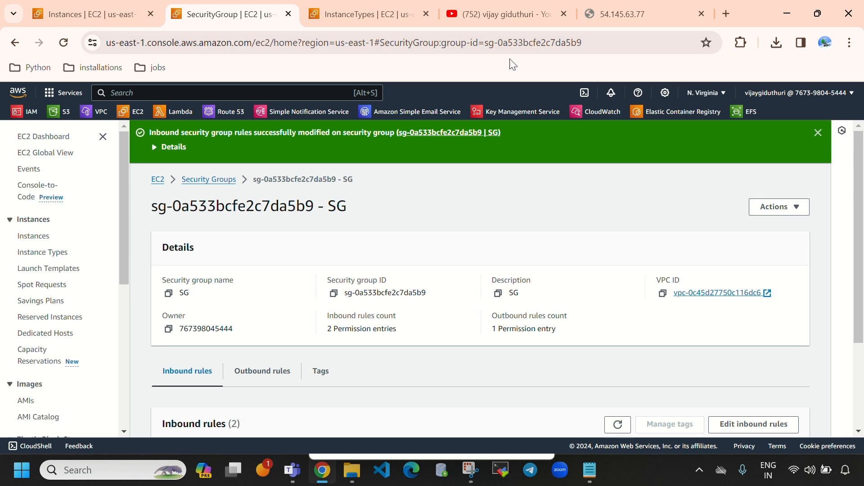
Reload the web page at the public IP address of demo-instance and read its greeting.
{"action": "left_click", "coordinate": [659, 11]}
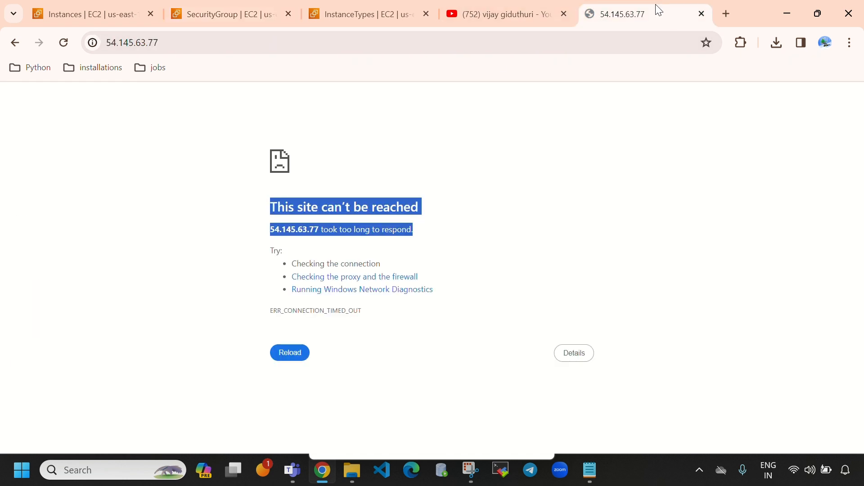
{"action": "left_click", "coordinate": [64, 43]}
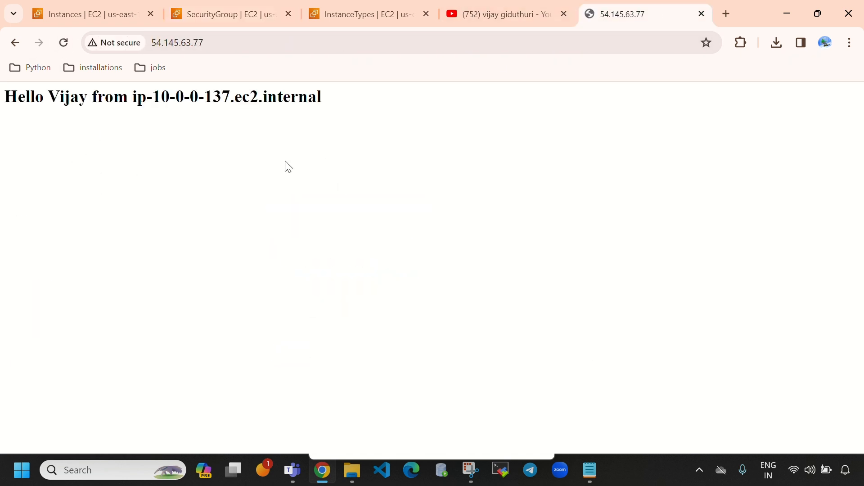
{"action": "left_click_drag", "start_coordinate": [8, 98], "coordinate": [339, 117]}
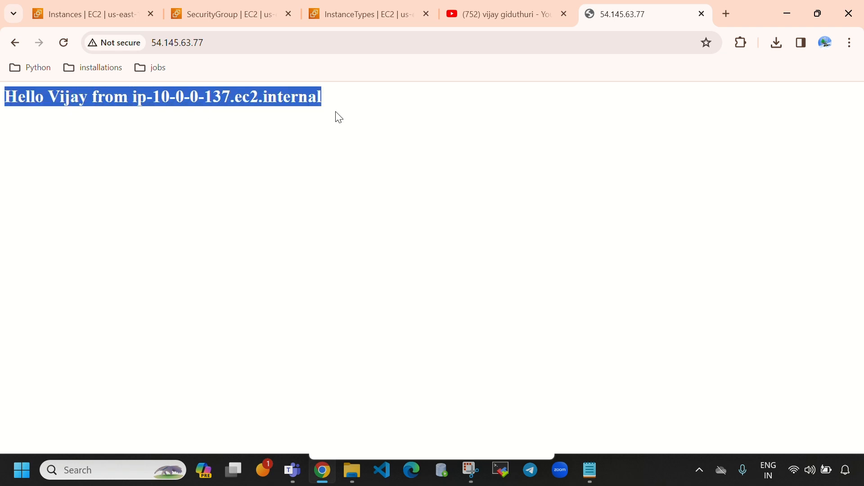
{"action": "left_click", "coordinate": [314, 164]}
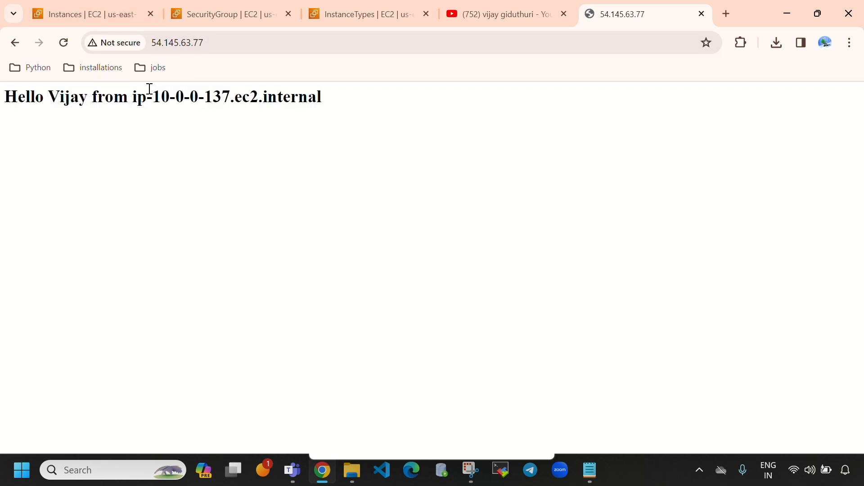
Compare the IP in the web page's host name with the private IPv4 address in the details of demo-instance.
{"action": "left_click_drag", "start_coordinate": [155, 98], "coordinate": [231, 102]}
{"action": "left_click", "coordinate": [85, 14]}
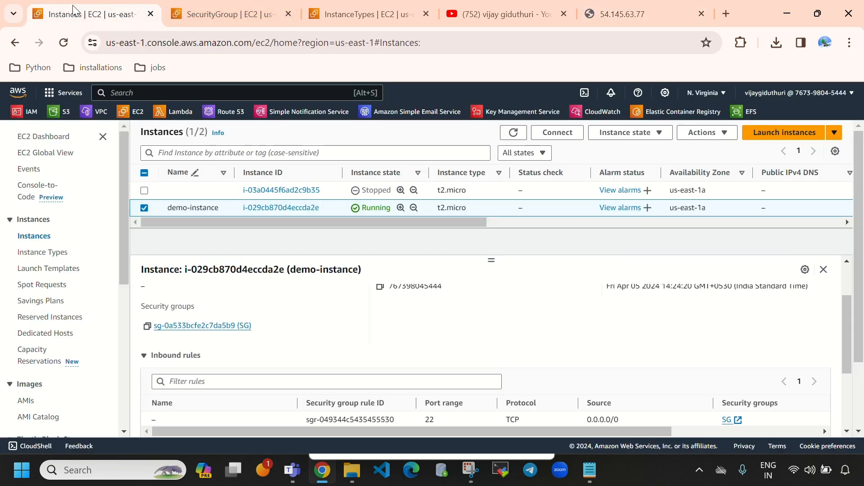
{"action": "scroll", "coordinate": [322, 393], "scroll_direction": "up", "scroll_amount": 2}
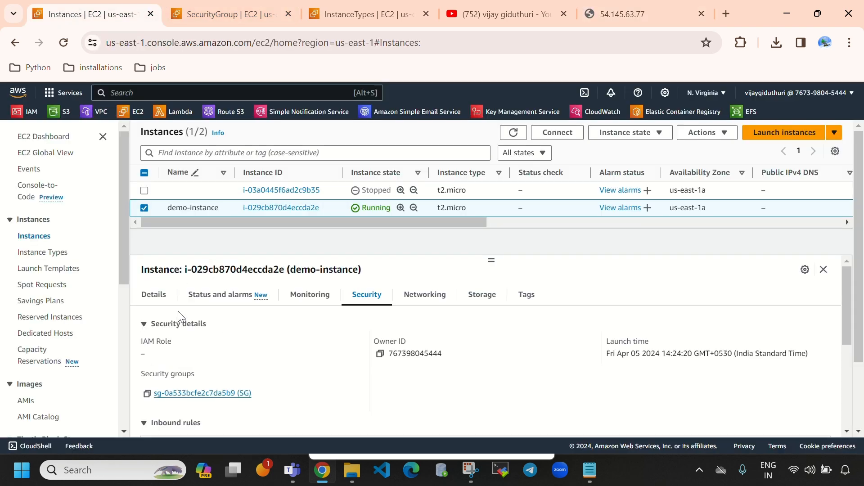
{"action": "left_click", "coordinate": [149, 297]}
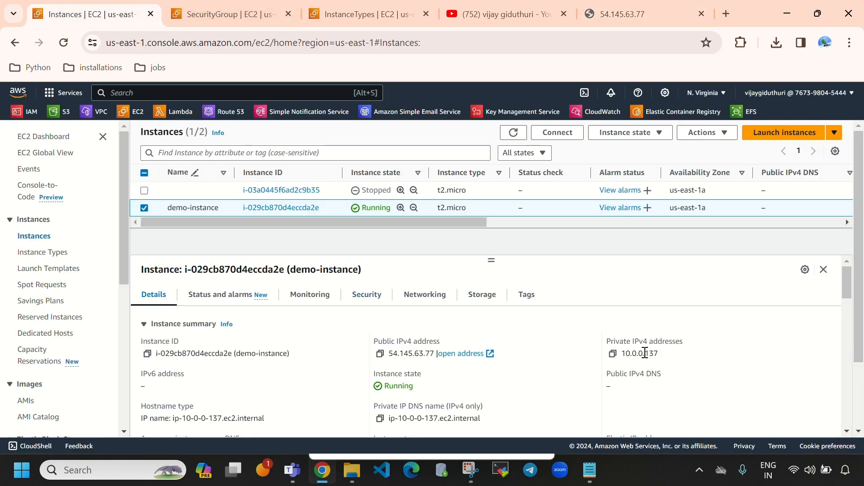
{"action": "left_click_drag", "start_coordinate": [606, 341], "coordinate": [675, 343]}
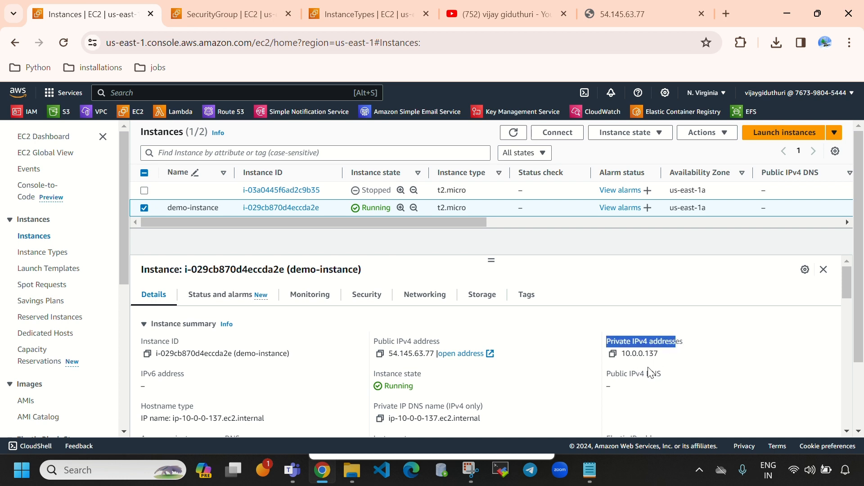
{"action": "left_click", "coordinate": [633, 23]}
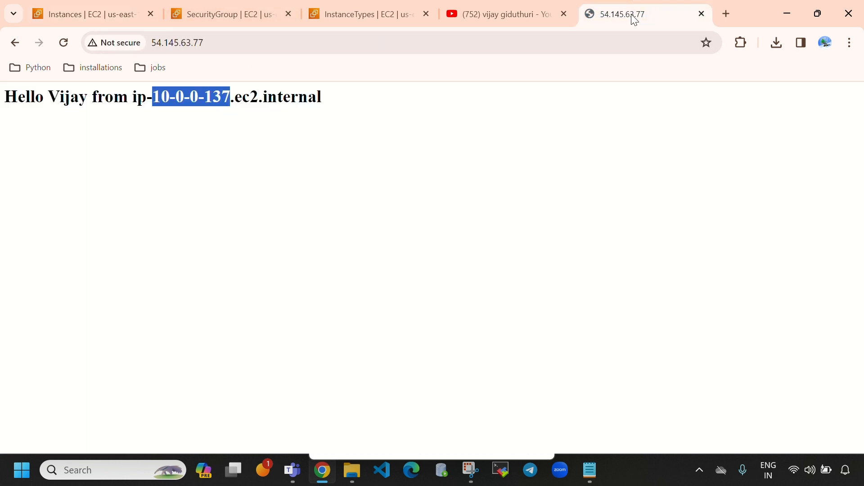
{"action": "left_click", "coordinate": [375, 111]}
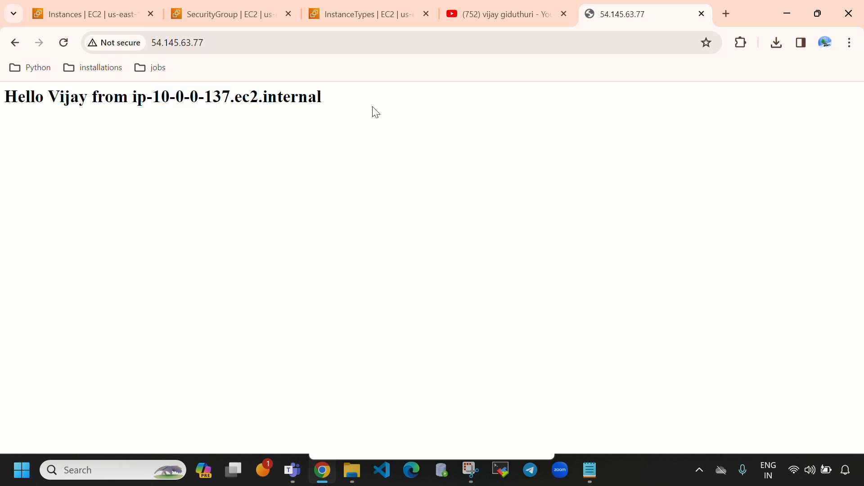
{"action": "left_click", "coordinate": [88, 15]}
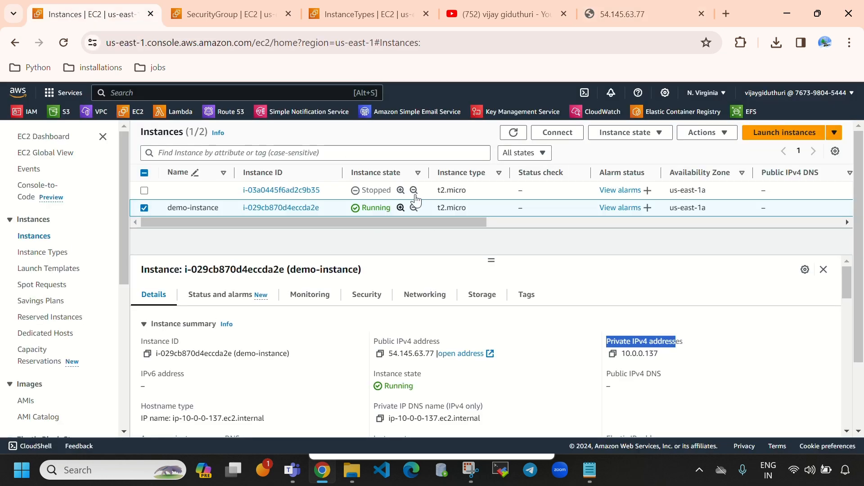
{"action": "key", "text": "alt+Tab"}
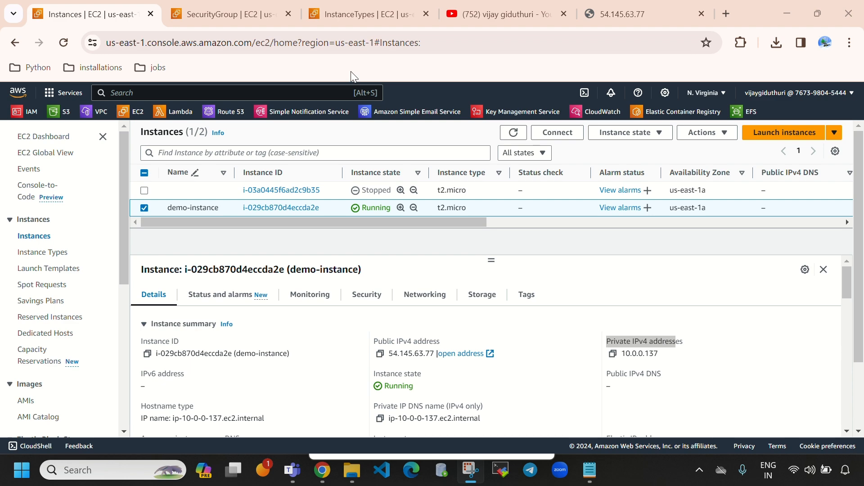
{"action": "left_click", "coordinate": [757, 378]}
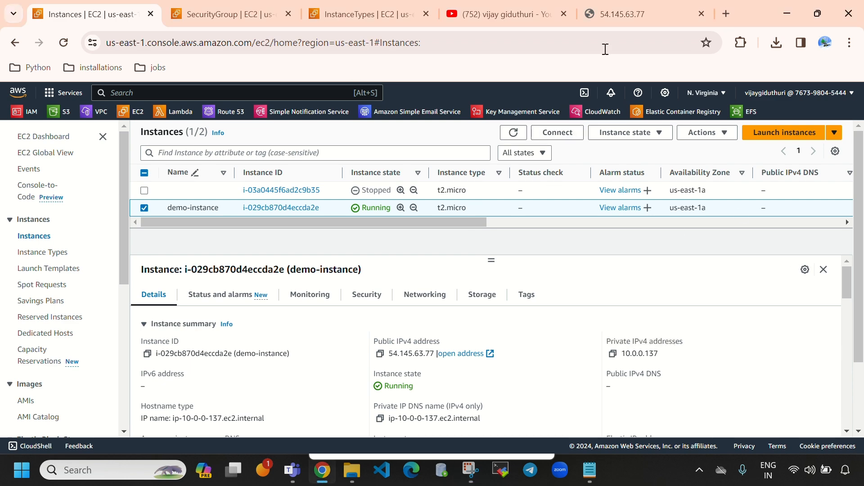
{"action": "left_click", "coordinate": [235, 10]}
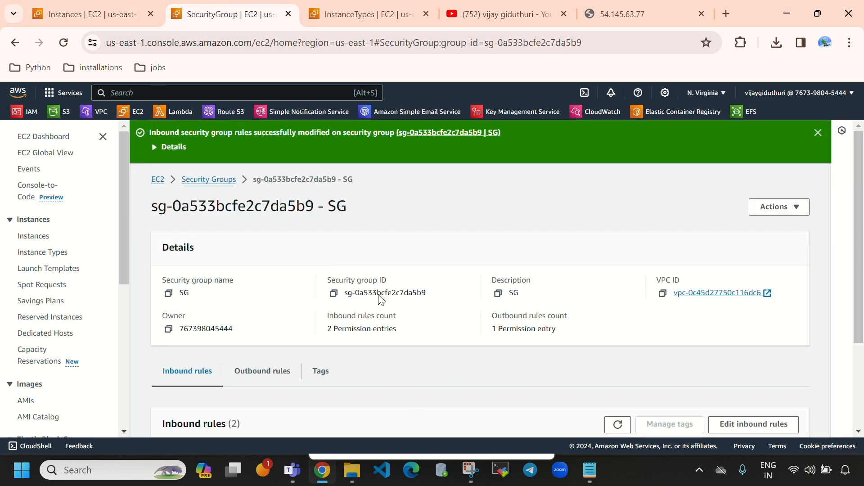
{"action": "left_click", "coordinate": [88, 14]}
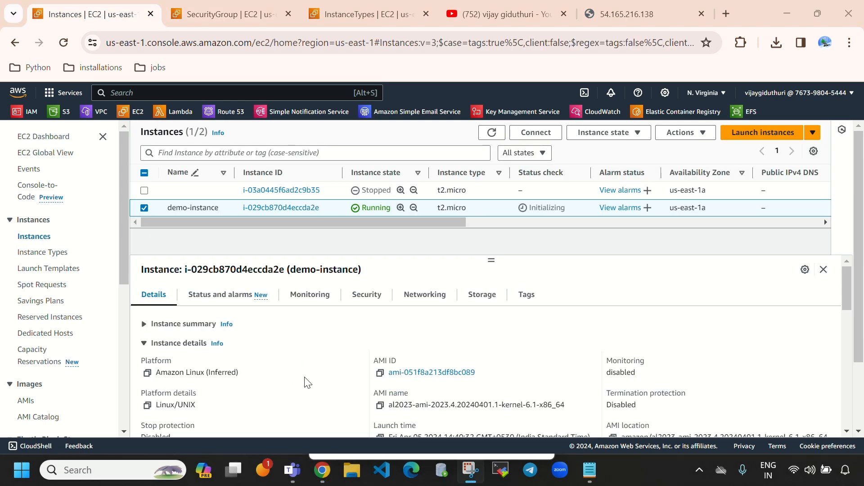
Copy demo-instance's public IPv4 address and set up a new SSH session in MobaXterm with it as remote host and username ec2-user.
{"action": "left_click", "coordinate": [195, 331]}
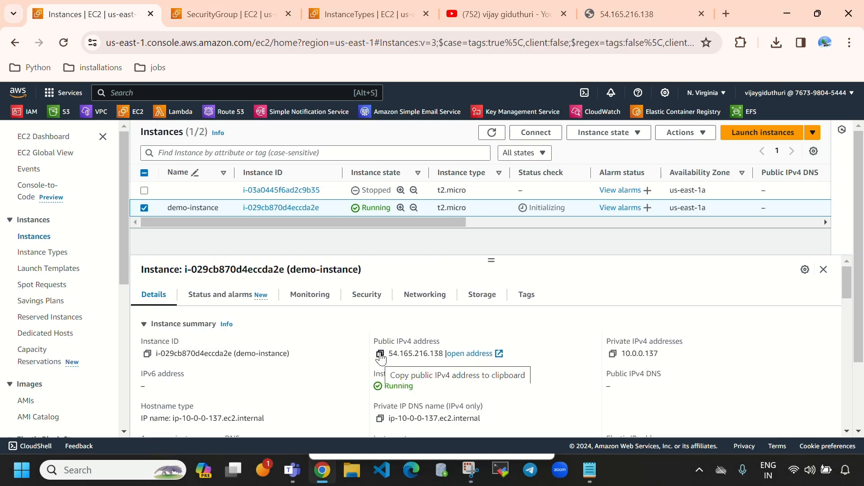
{"action": "left_click", "coordinate": [379, 354]}
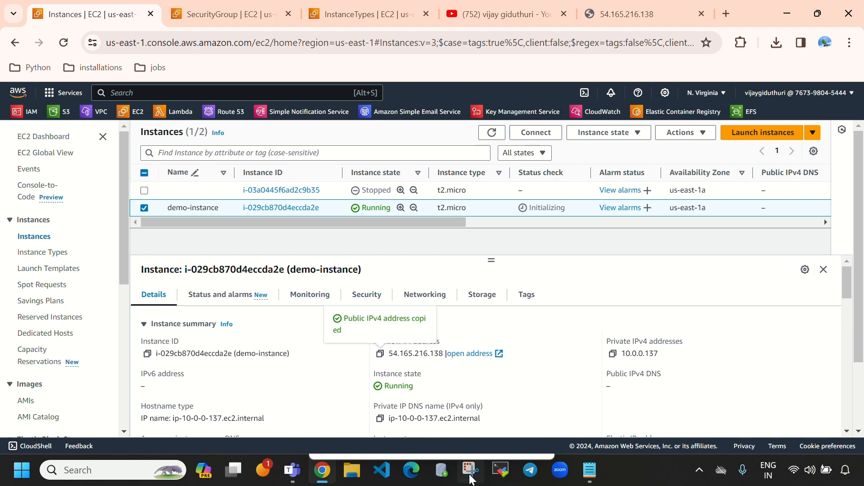
{"action": "left_click", "coordinate": [500, 471]}
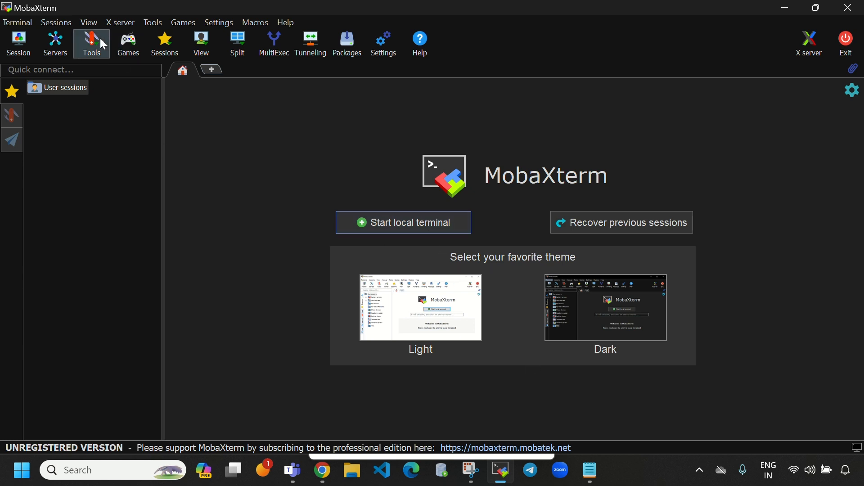
{"action": "left_click", "coordinate": [17, 50]}
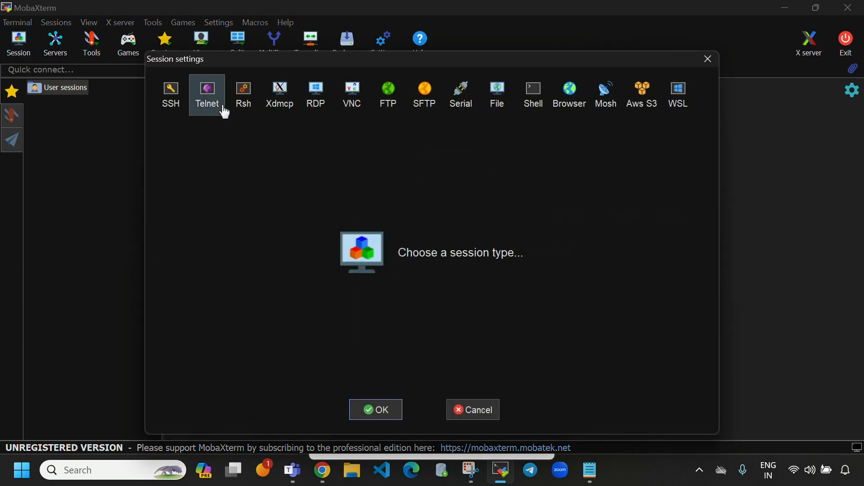
{"action": "left_click", "coordinate": [170, 102]}
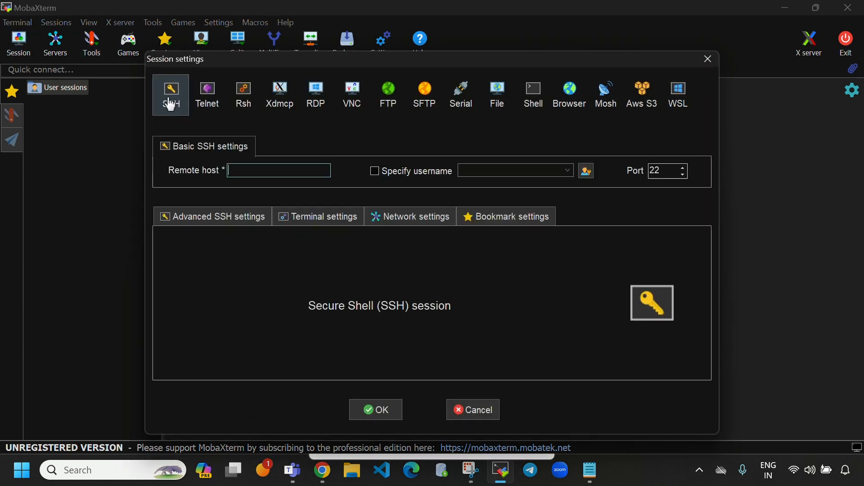
{"action": "left_click", "coordinate": [305, 174]}
{"action": "key", "text": "ctrl+v"}
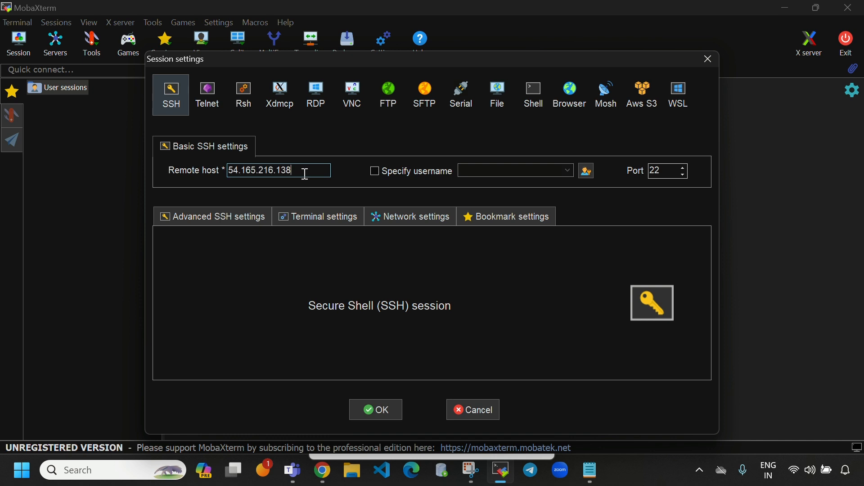
{"action": "left_click", "coordinate": [383, 171]}
{"action": "type", "text": "ec2-user"}
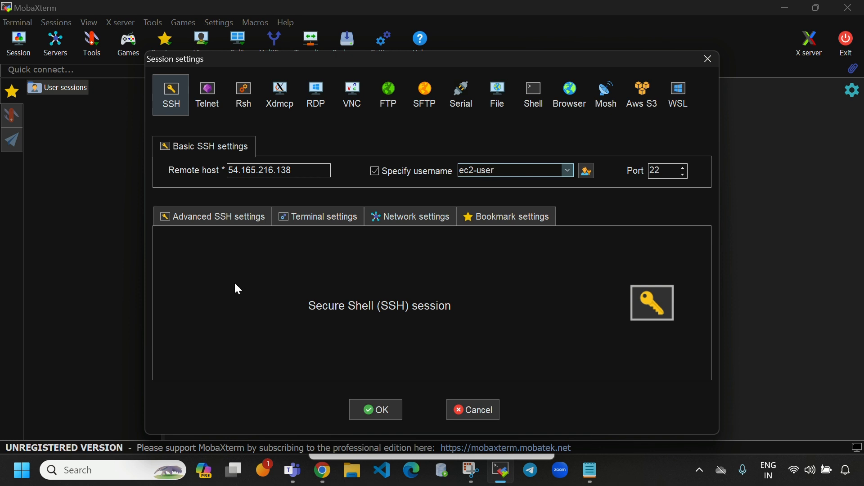
Use demo-keypair.pem from Downloads as the SSH session's private key and connect to the instance.
{"action": "left_click", "coordinate": [214, 218]}
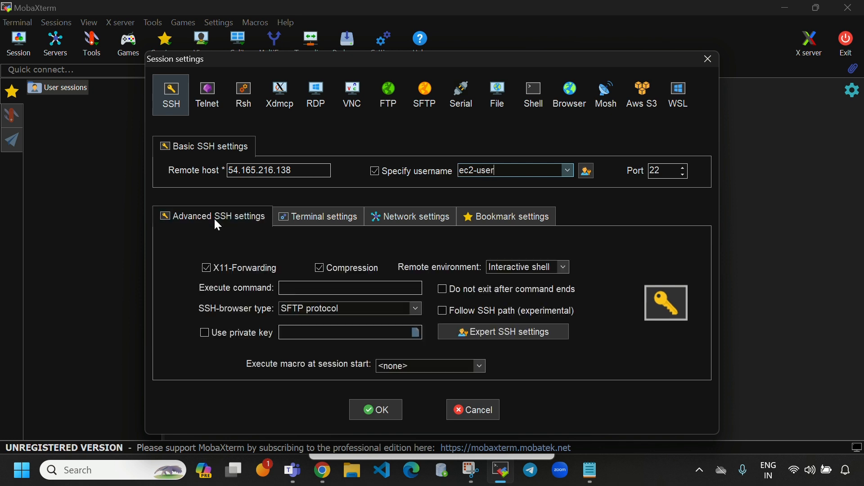
{"action": "left_click", "coordinate": [204, 333]}
{"action": "left_click", "coordinate": [416, 332]}
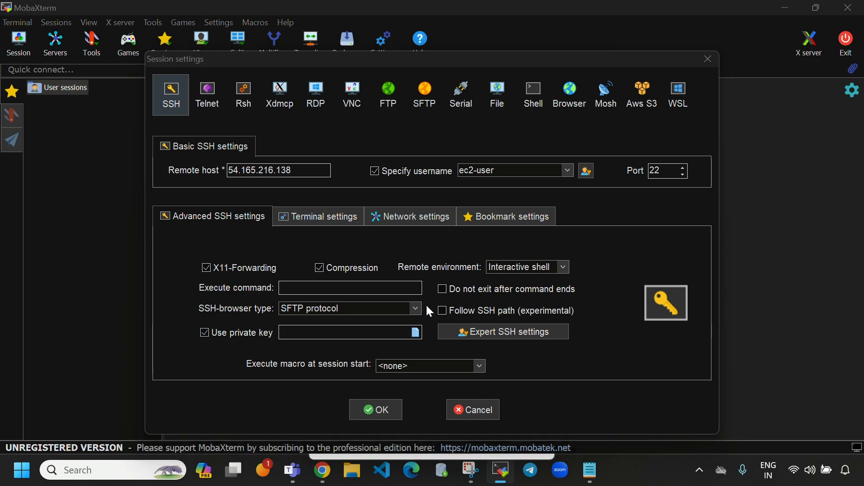
{"action": "left_click", "coordinate": [331, 225]}
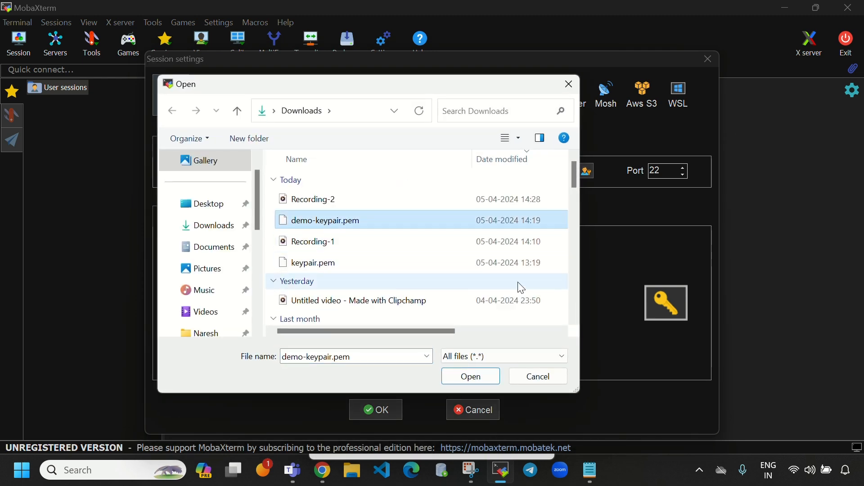
{"action": "left_click", "coordinate": [482, 378]}
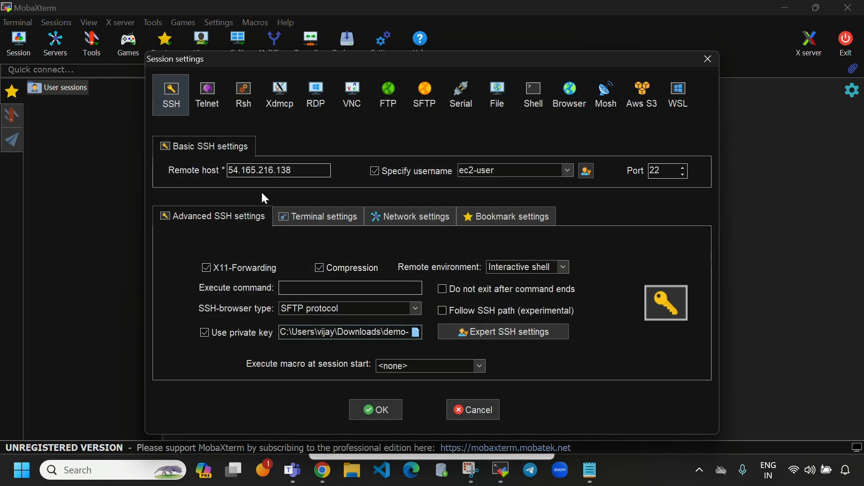
{"action": "left_click", "coordinate": [383, 411]}
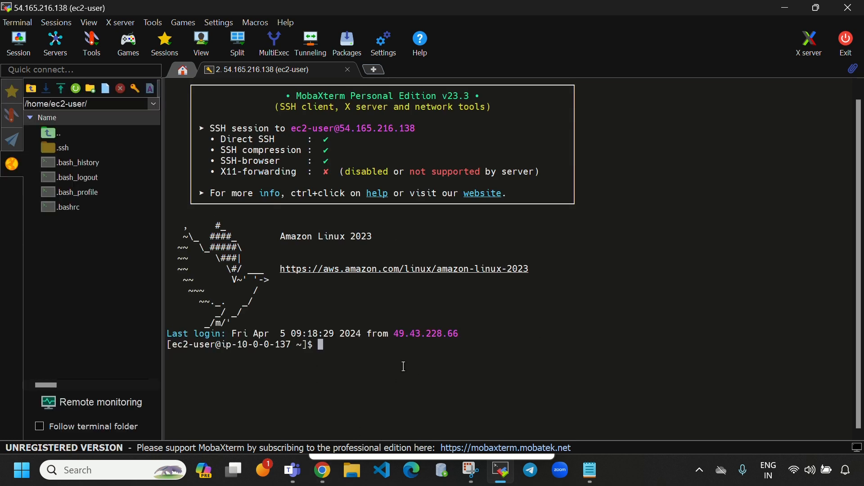
Update the instance's packages with sudo yum update -y and switch to a cleared root shell with sudo -i.
{"action": "type", "text": "sudo yum update -y"}
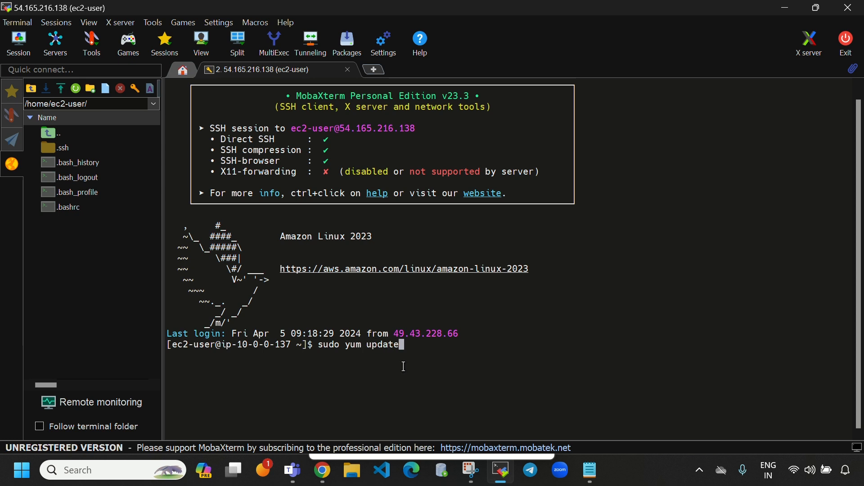
{"action": "key", "text": "Return"}
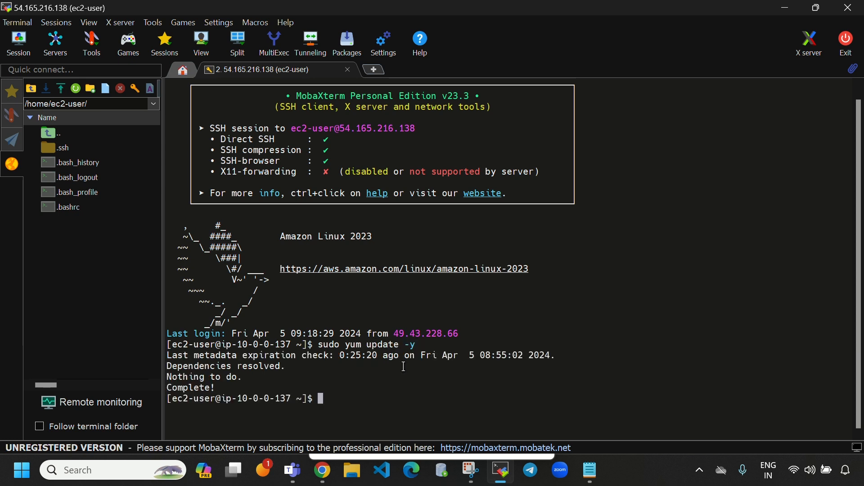
{"action": "type", "text": "sudo -i"}
{"action": "key", "text": "Return"}
{"action": "key", "text": "ctrl+l"}
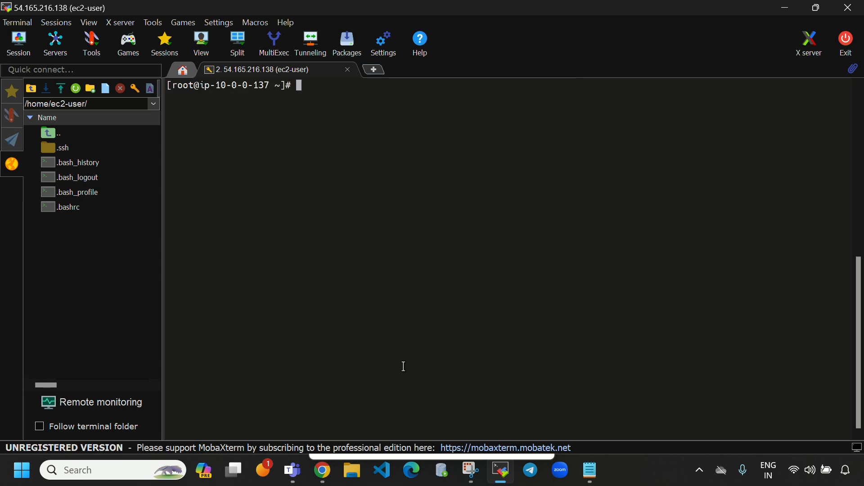
View the greeting page at 54.165.216.138 in Chrome and return to the MobaXterm terminal.
{"action": "left_click", "coordinate": [322, 470]}
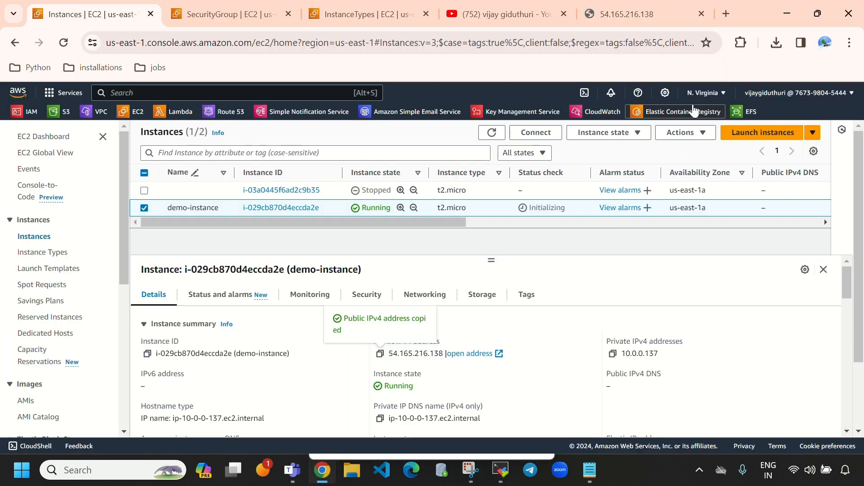
{"action": "left_click", "coordinate": [644, 11]}
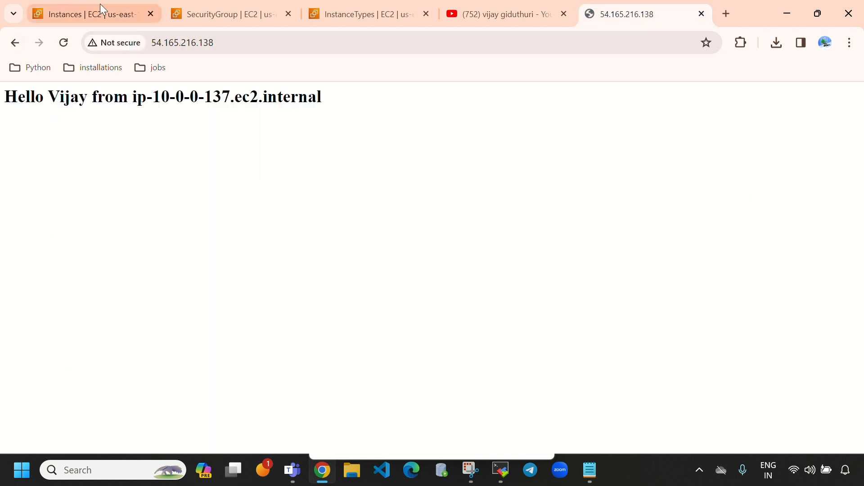
{"action": "left_click", "coordinate": [498, 472]}
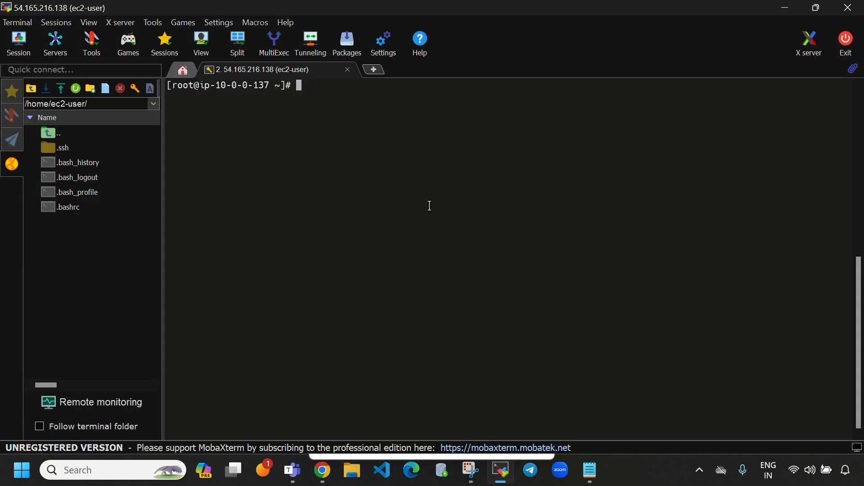
Run systemctl status httpd and examine the Loaded and Active lines of the service.
{"action": "type", "text": "systemctl status htt"}
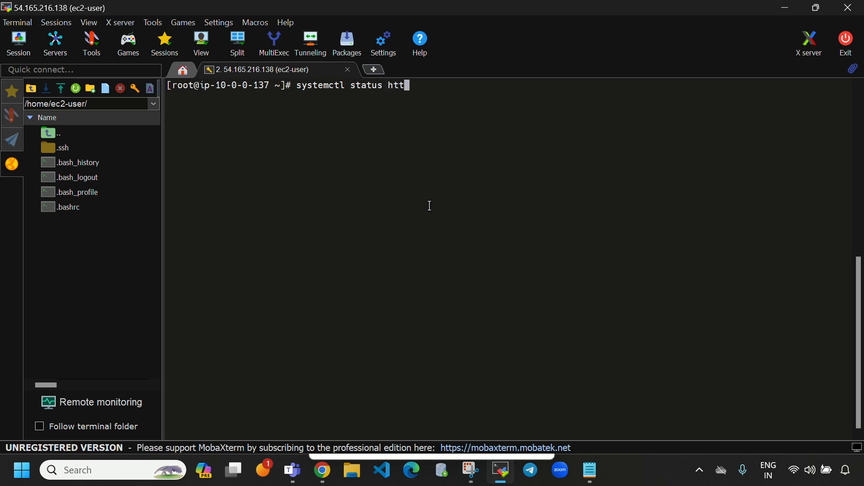
{"action": "type", "text": "pd"}
{"action": "key", "text": "Return"}
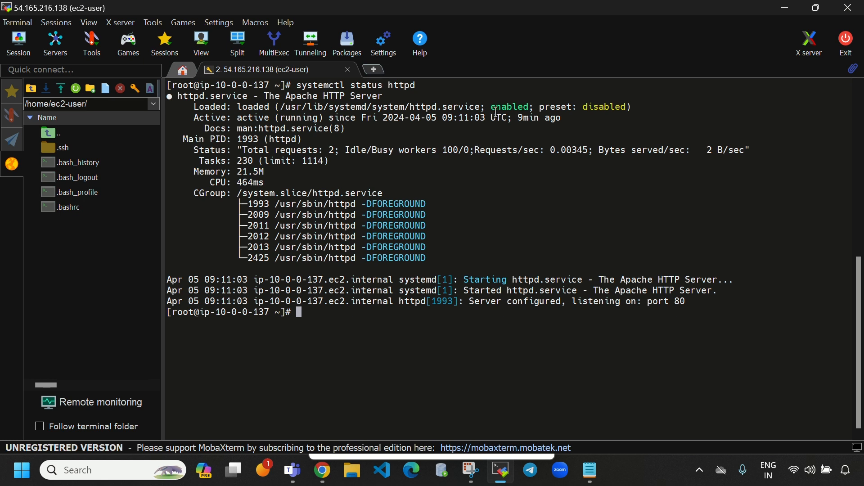
{"action": "left_click_drag", "start_coordinate": [493, 109], "coordinate": [528, 115]}
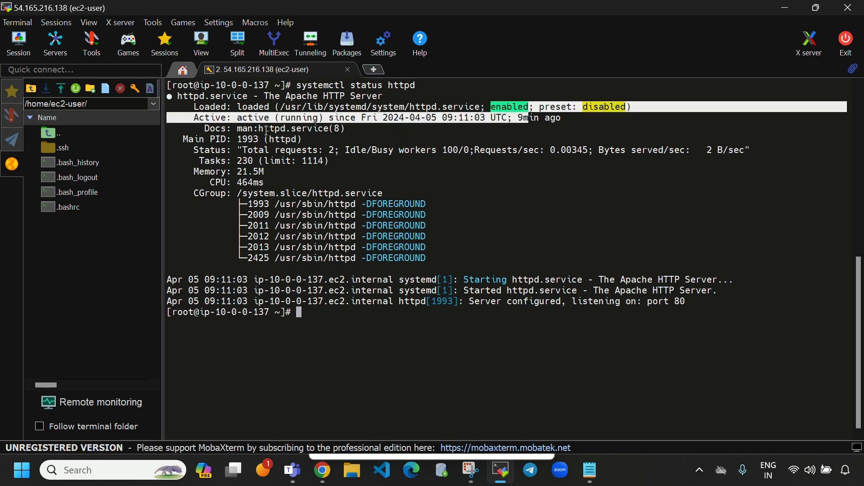
{"action": "left_click_drag", "start_coordinate": [240, 129], "coordinate": [323, 118]}
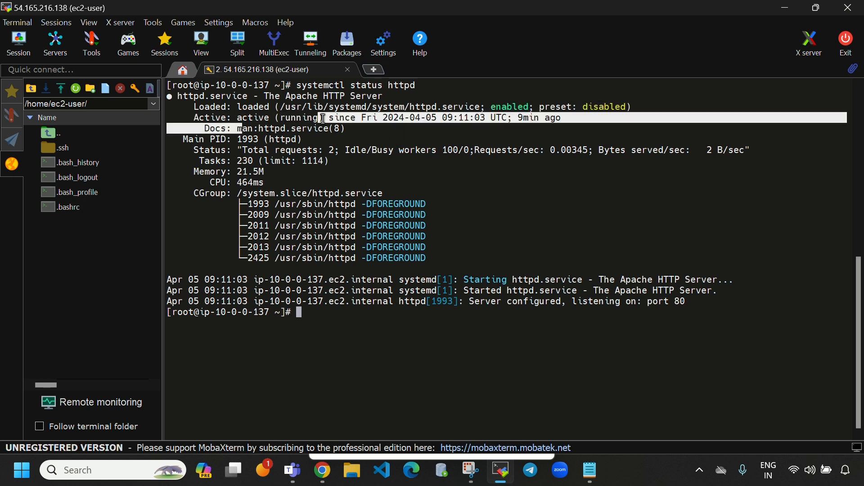
{"action": "left_click", "coordinate": [364, 328]}
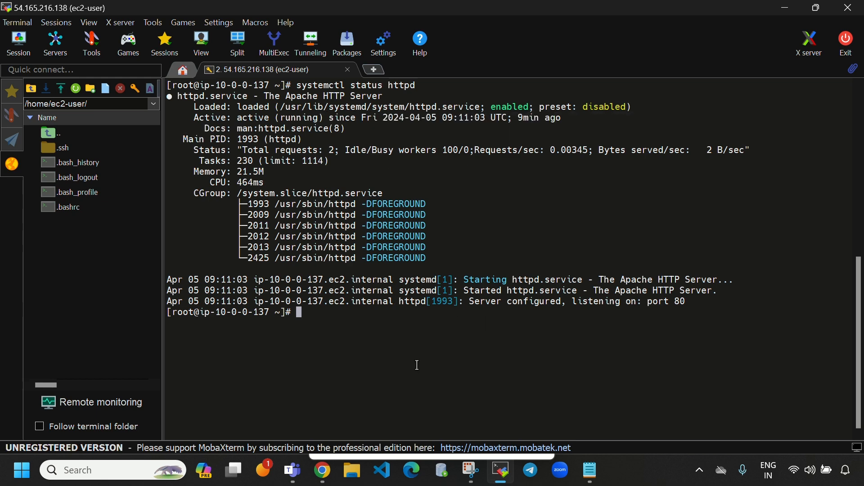
Switch back to Chrome and return to the EC2 Instances page with the details of demo-instance.
{"action": "left_click", "coordinate": [322, 470]}
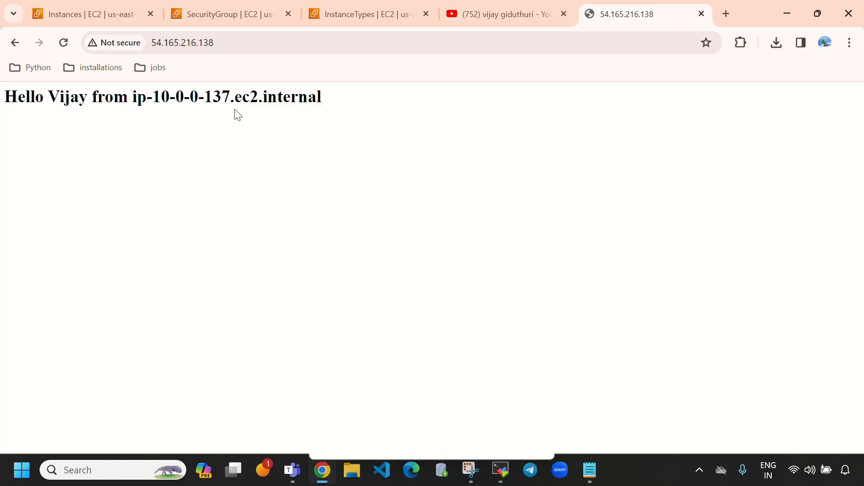
{"action": "left_click", "coordinate": [116, 7]}
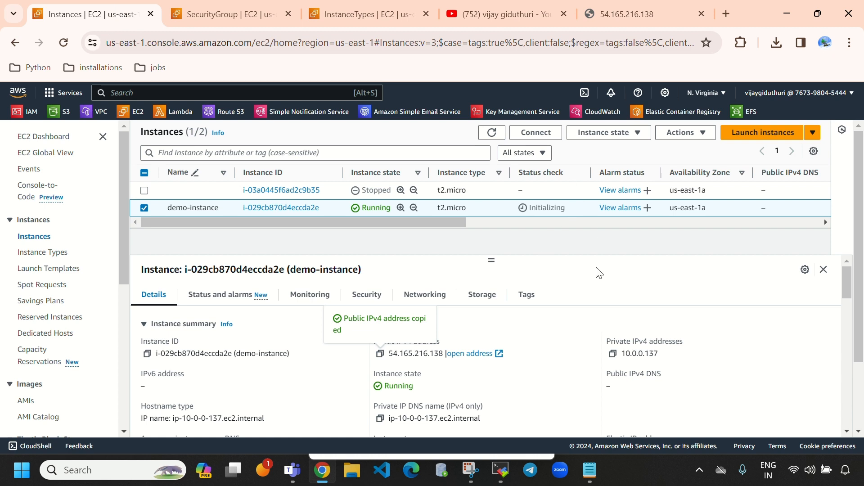